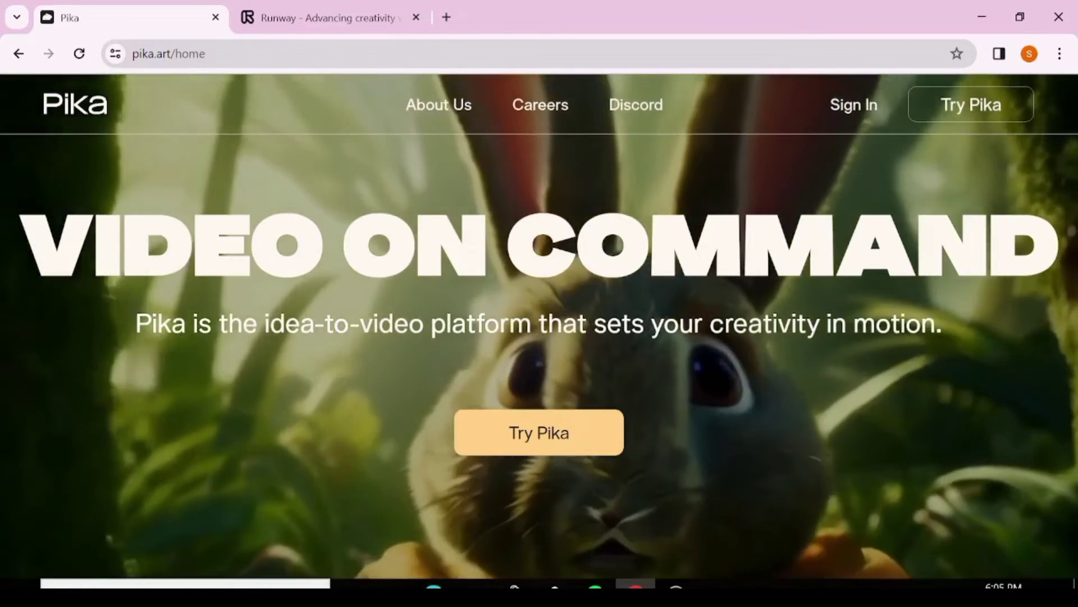
# Start Pika's Google sign-in, then begin a free Runway sign-up with Google
pyautogui.hotkey('ctrl', 'Tab')
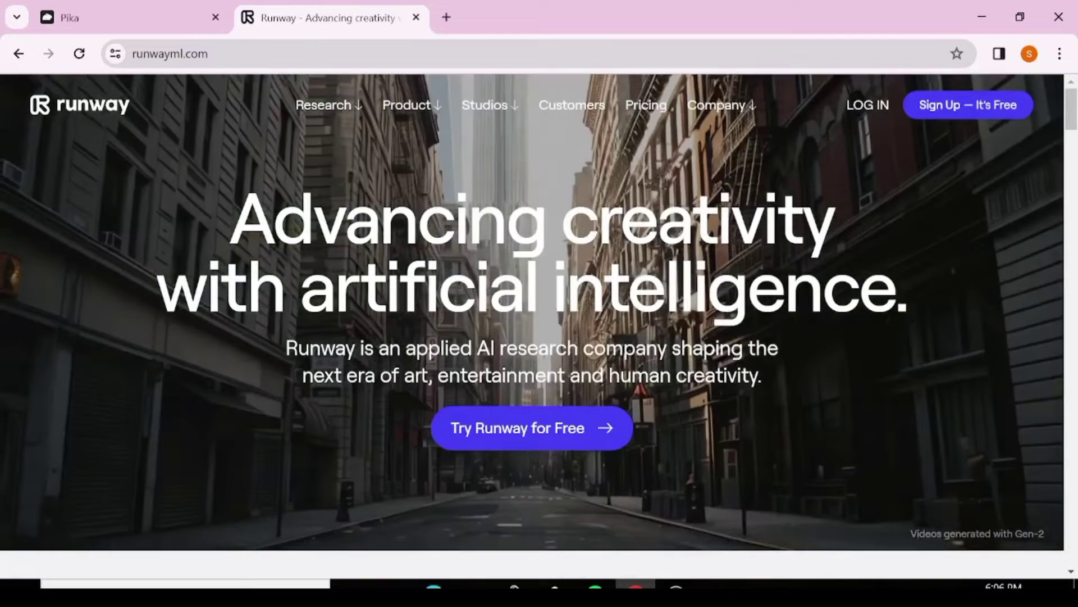
pyautogui.hotkey('ctrl', 'Tab')
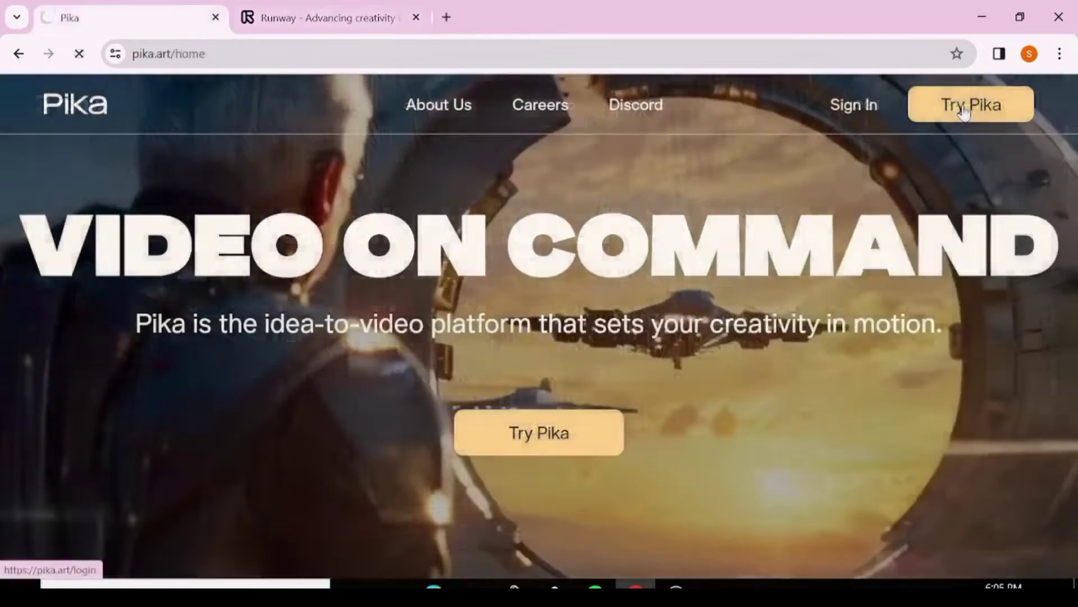
pyautogui.click(966, 111)
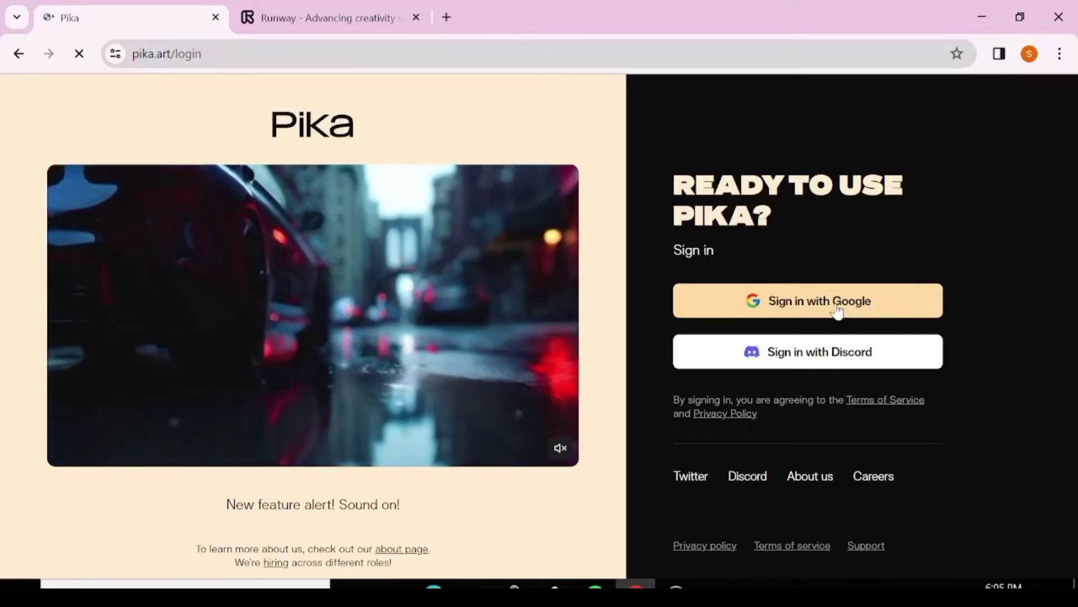
pyautogui.click(837, 311)
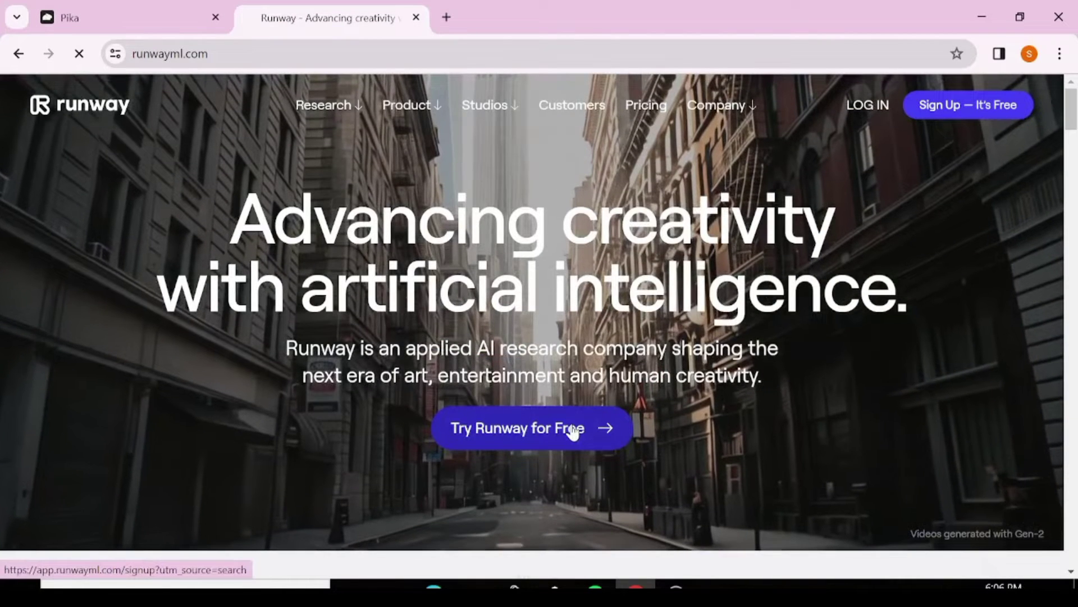
pyautogui.click(573, 431)
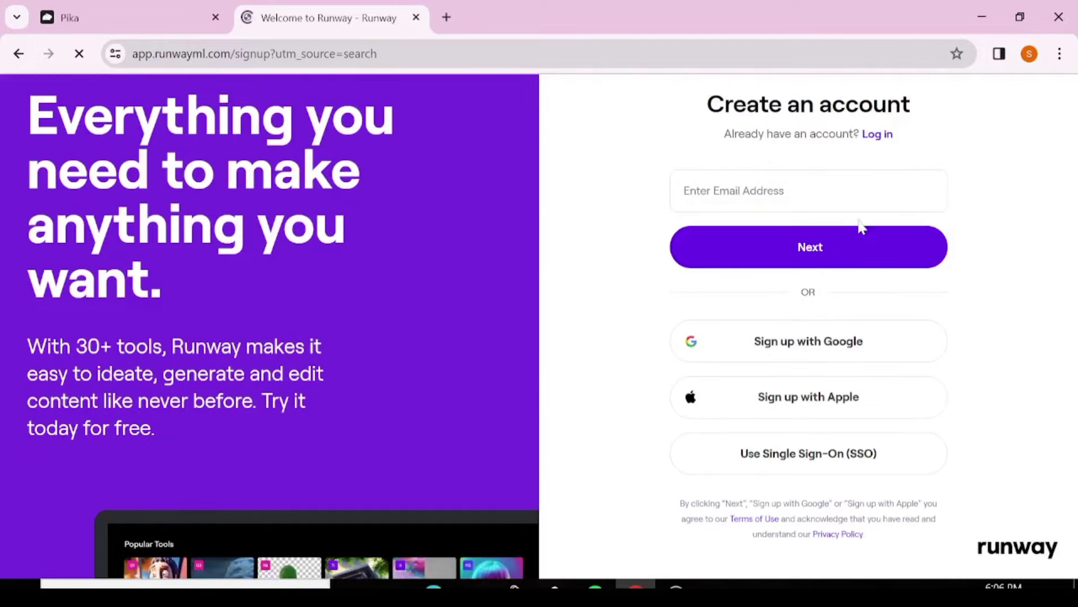
pyautogui.click(827, 346)
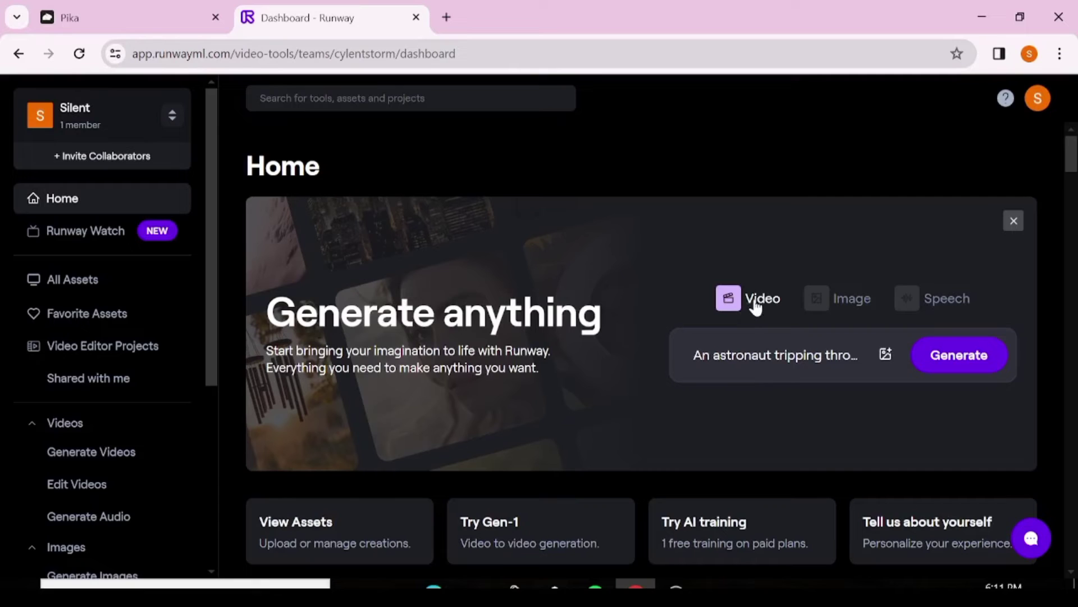
# Switch the Generate anything box from Image to Speech and scroll to Popular AI Magic Tools
pyautogui.click(853, 302)
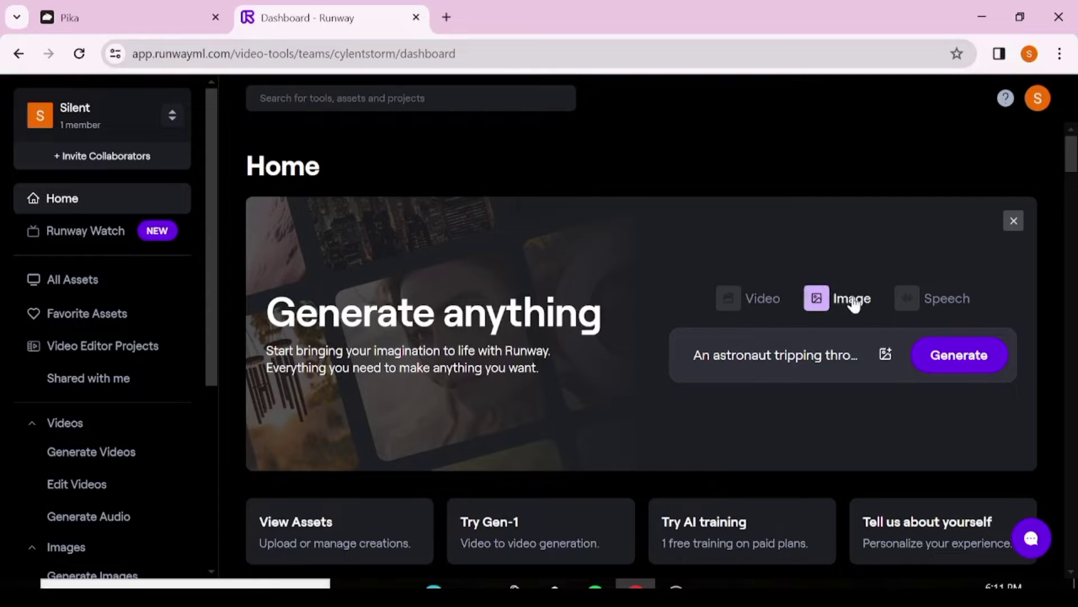
pyautogui.click(960, 305)
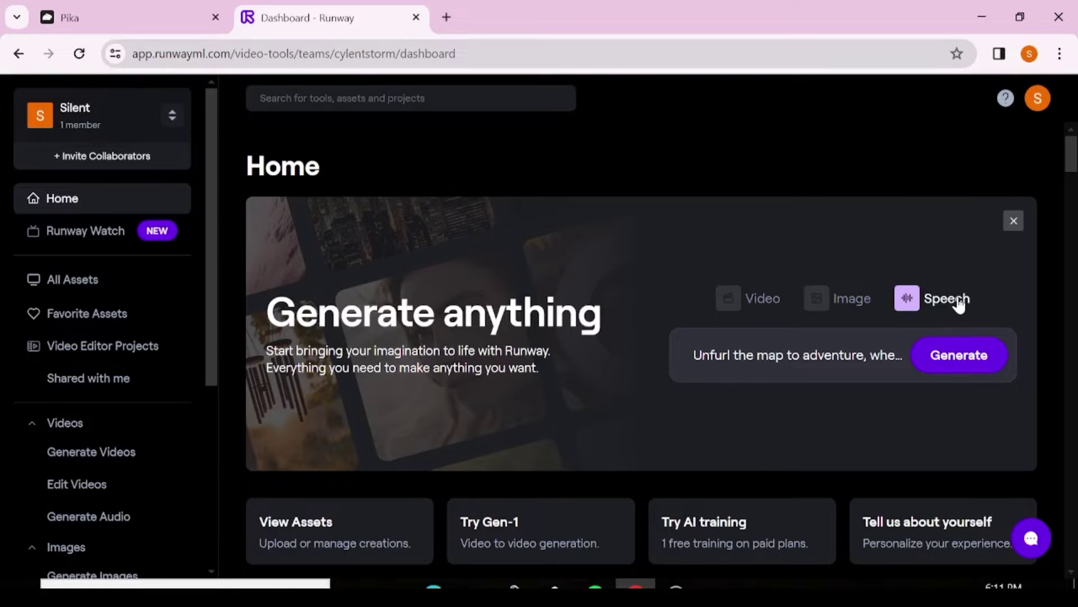
pyautogui.moveTo(1071, 162); pyautogui.dragTo(1073, 196)
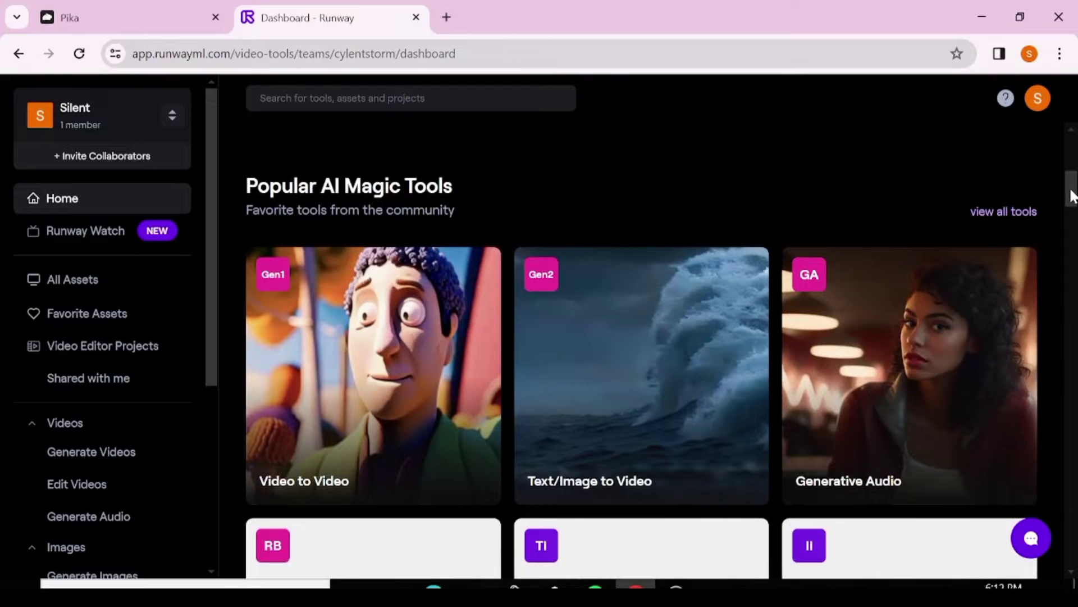
pyautogui.moveTo(948, 327)
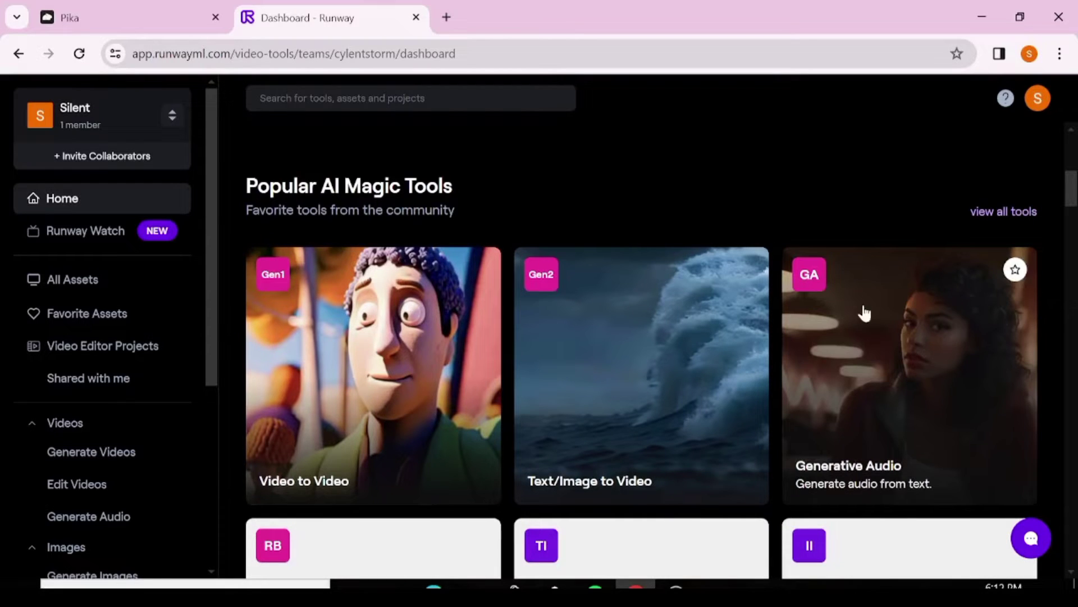
# Open Generative Audio, dismiss the lip-sync tip, and choose Upload audio file as the source
pyautogui.click(910, 343)
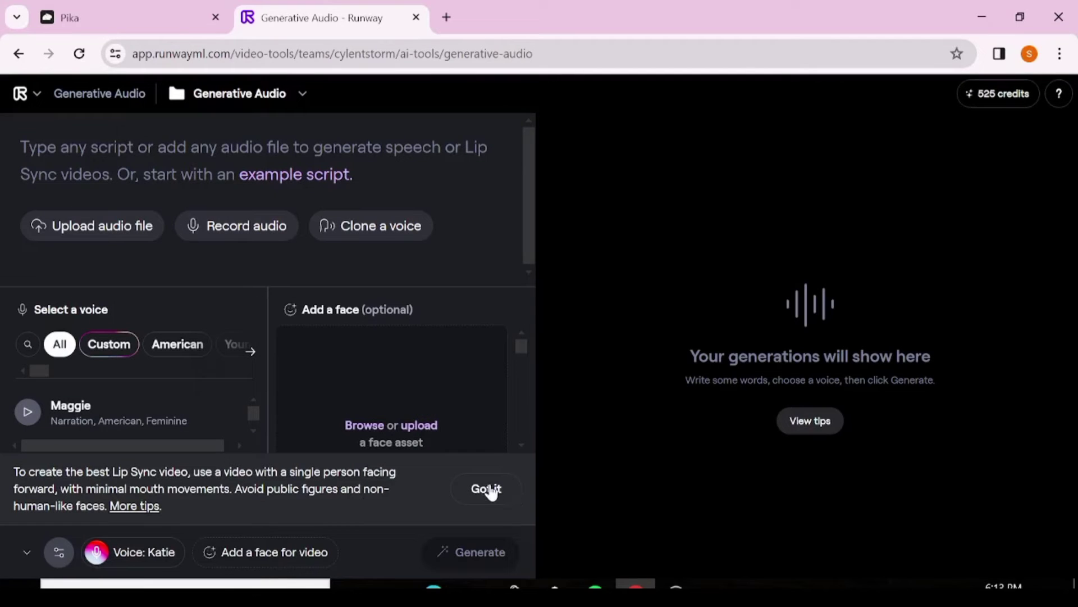
pyautogui.click(488, 491)
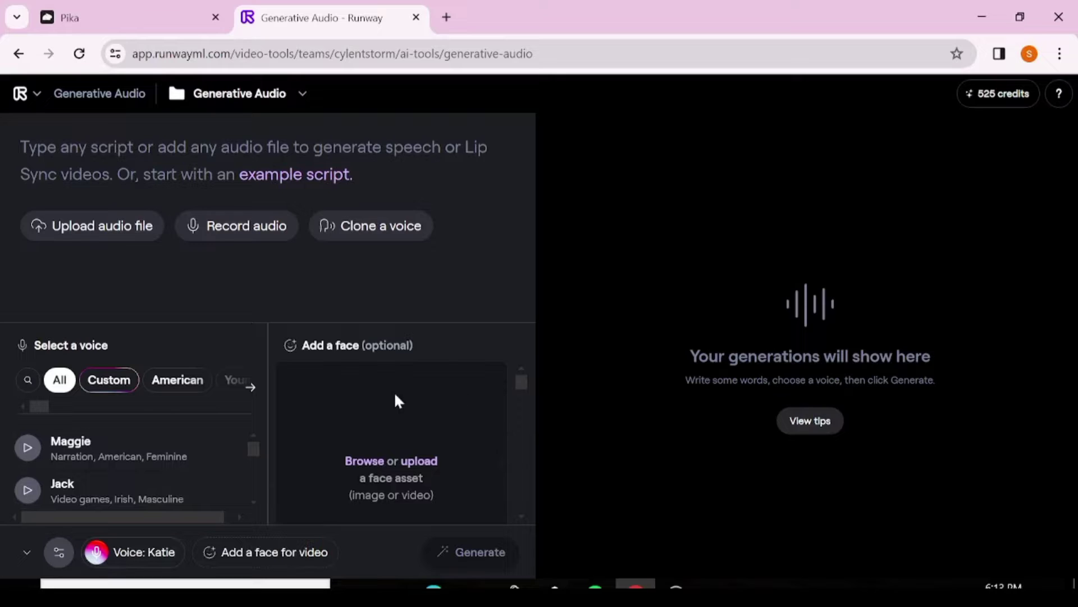
pyautogui.click(82, 228)
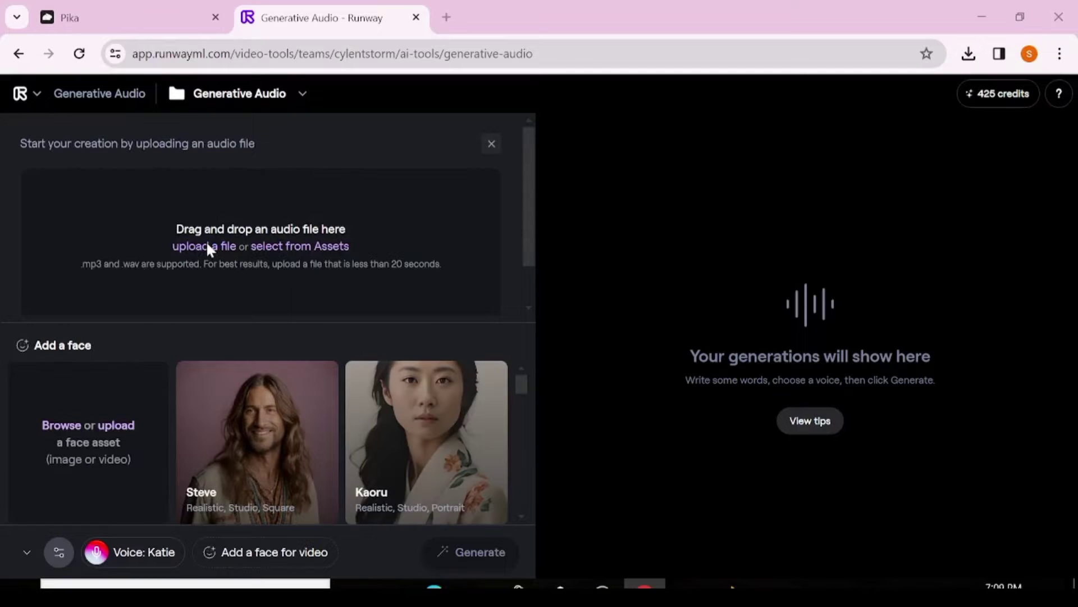
# Upload the Still Image audio file as the lip-sync audio
pyautogui.click(206, 242)
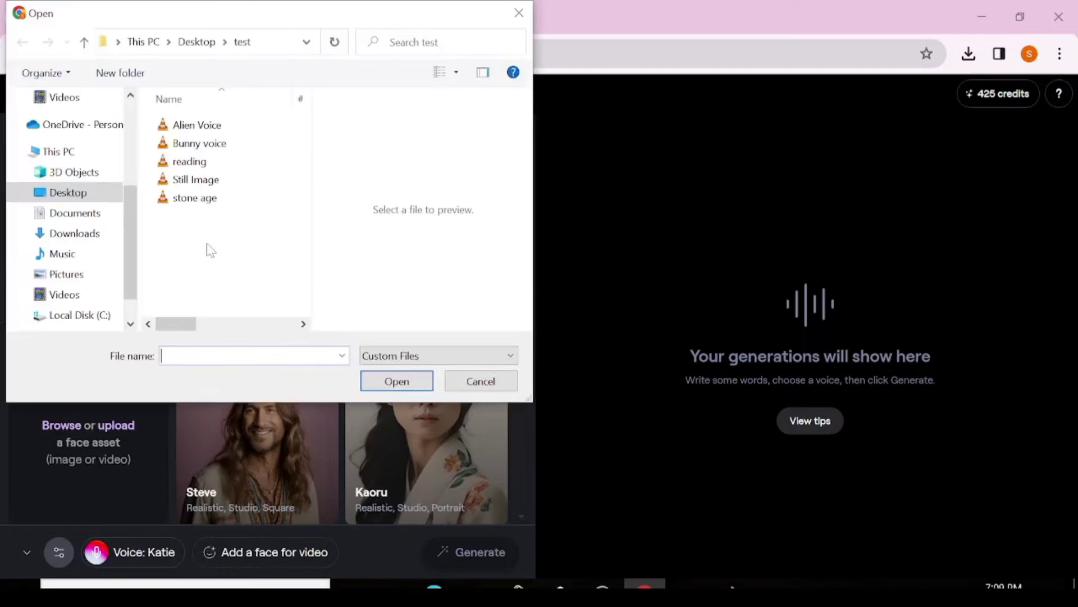
pyautogui.click(245, 180)
pyautogui.click(380, 383)
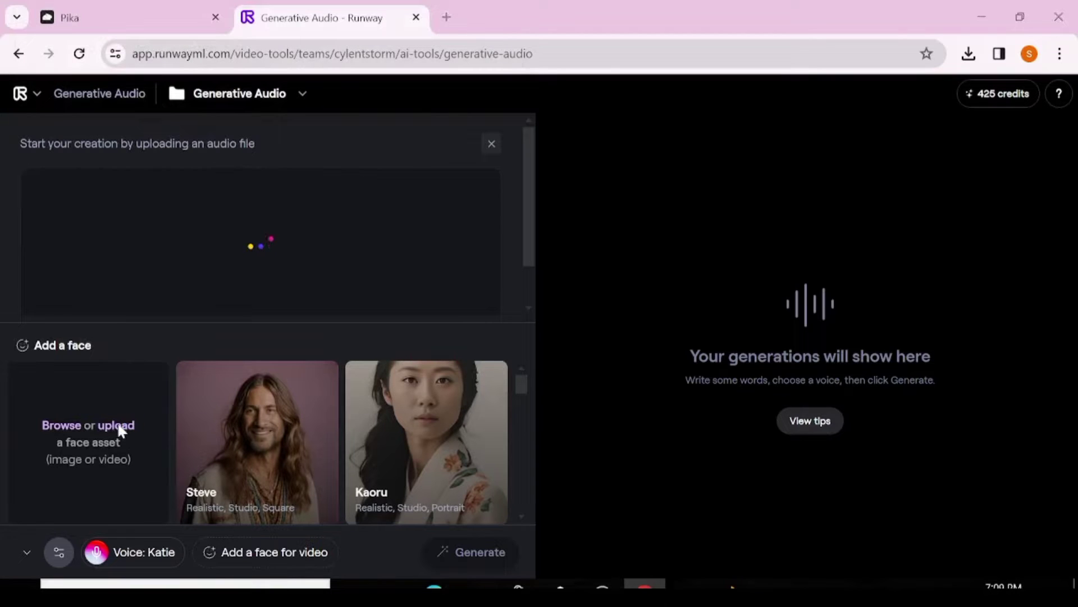
# Add the long-haired woman portrait (Default_A_20 girl image) as the face
pyautogui.click(118, 427)
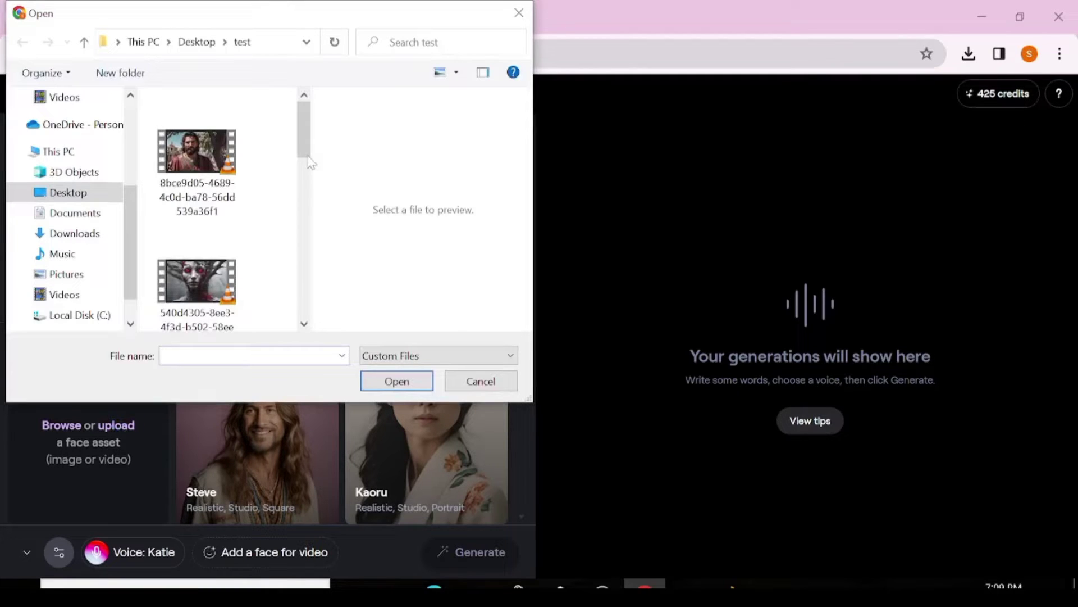
pyautogui.moveTo(308, 157); pyautogui.dragTo(294, 310)
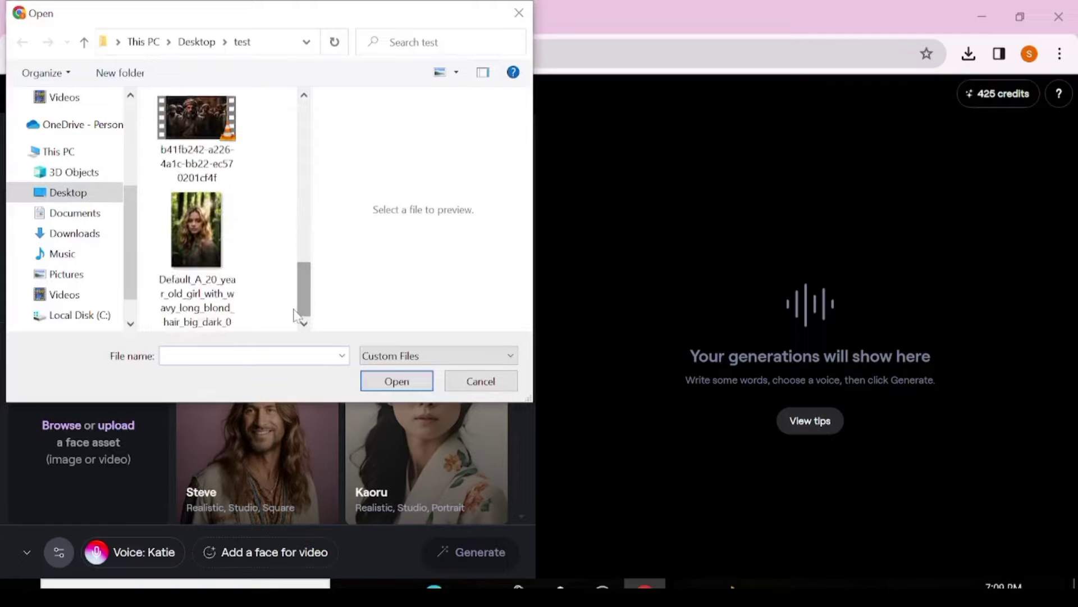
pyautogui.click(197, 259)
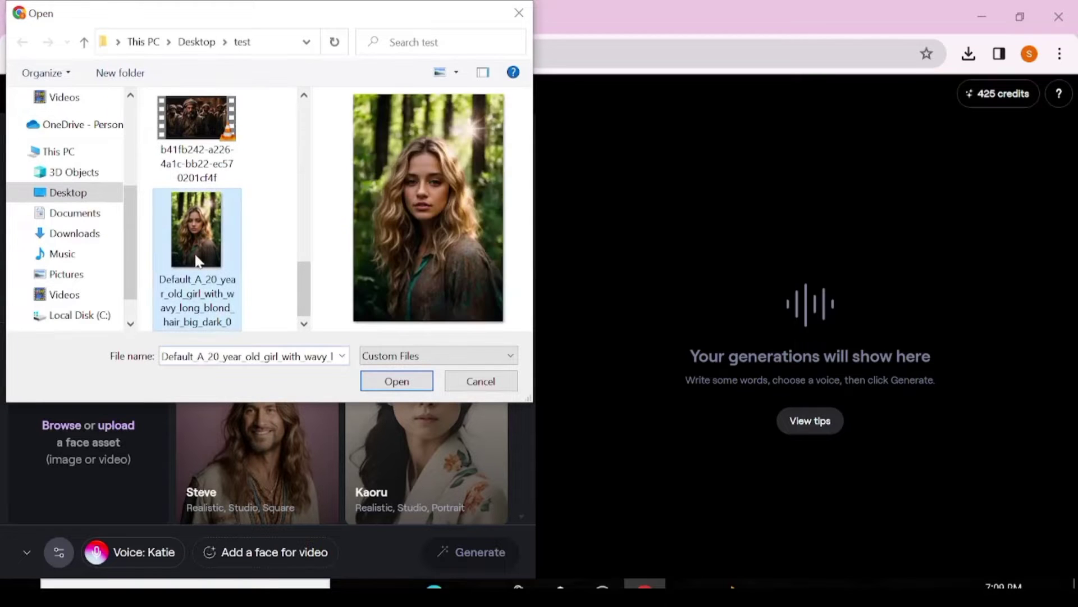
pyautogui.click(387, 382)
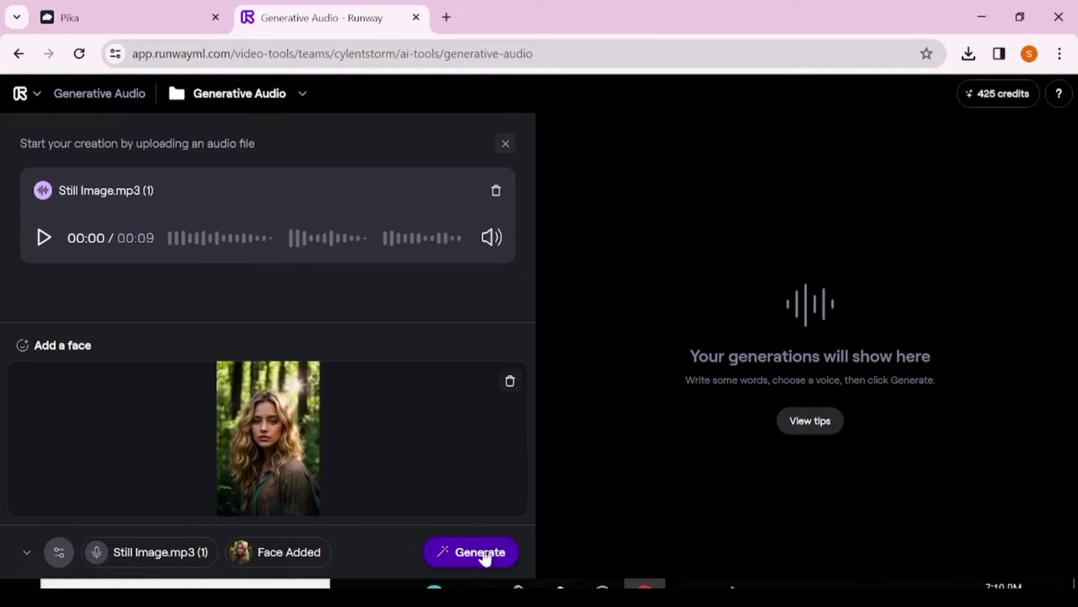
# Start generating the woman's lip-sync video in Runway, then go to Pika
pyautogui.click(484, 553)
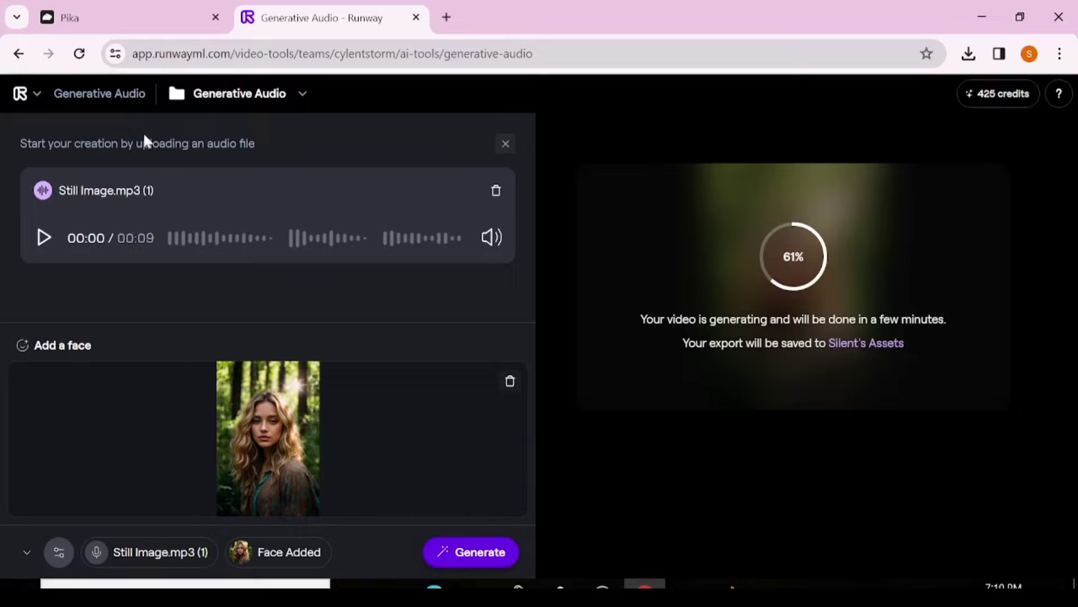
pyautogui.click(128, 20)
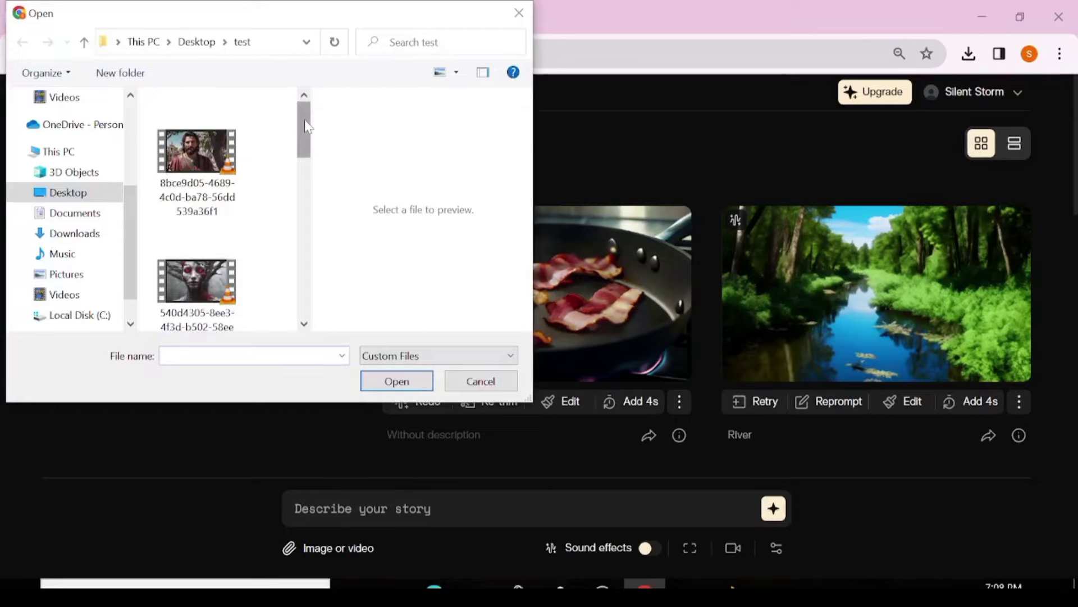
# Attach the woman portrait image to a new Pika prompt
pyautogui.moveTo(306, 127); pyautogui.dragTo(312, 286)
pyautogui.click(195, 220)
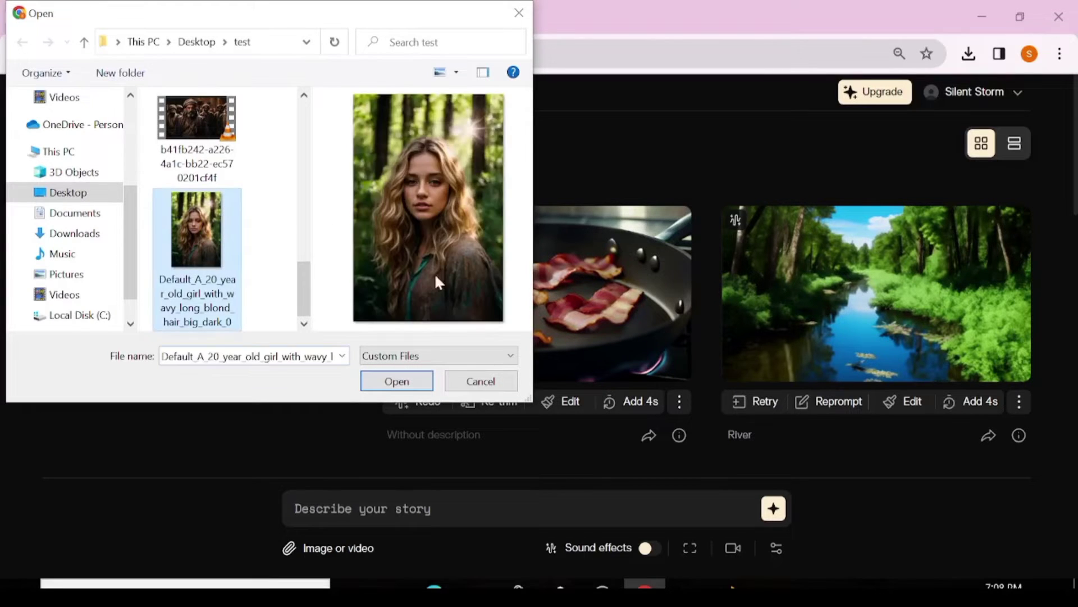
pyautogui.click(397, 381)
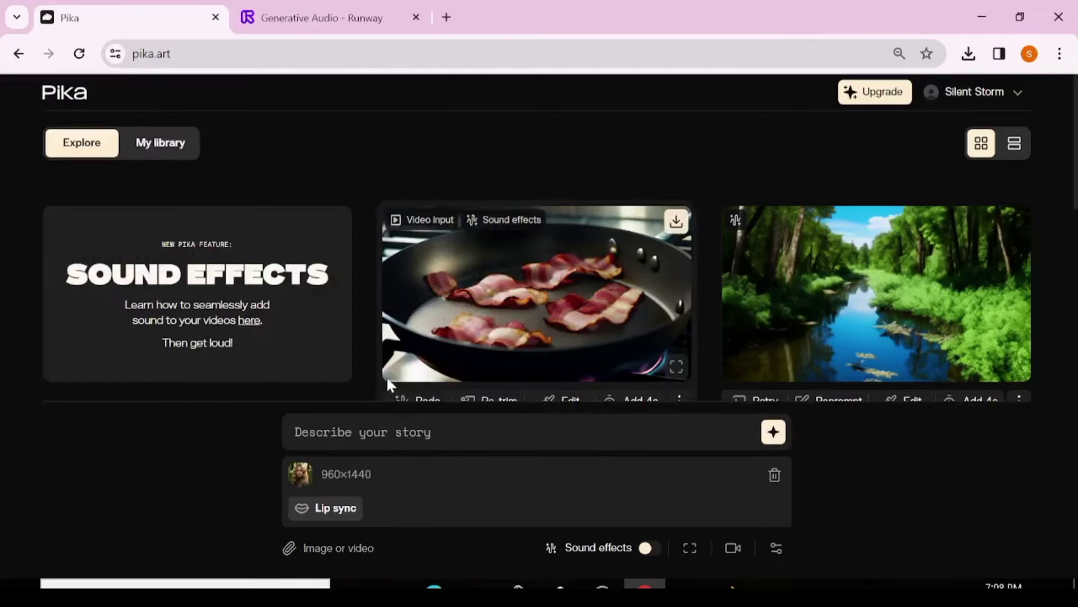
# Upload the Still Image audio file as the lip-sync audio
pyautogui.click(352, 512)
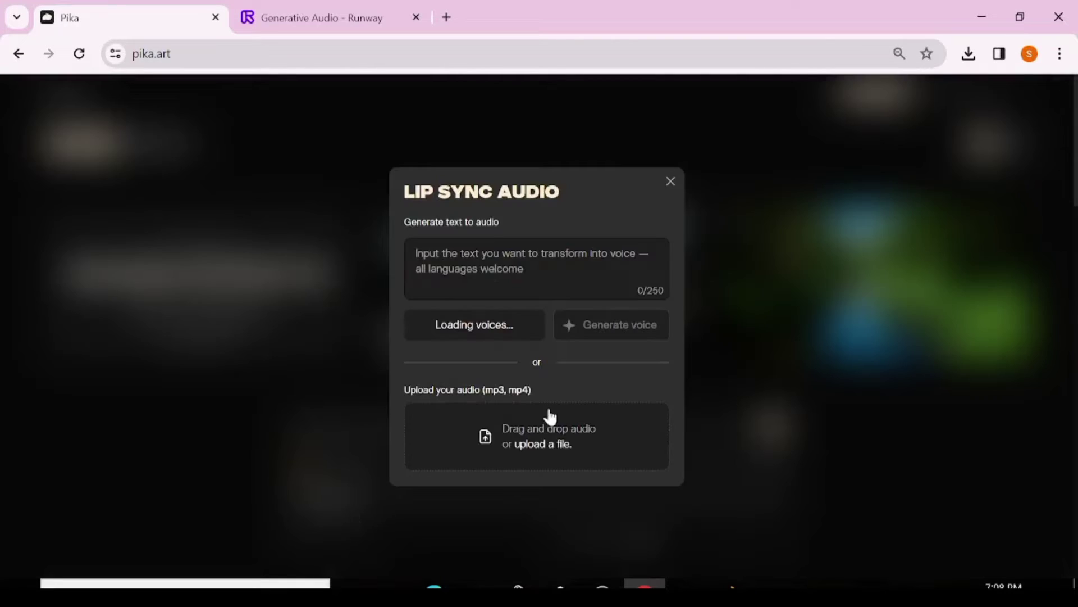
pyautogui.click(553, 443)
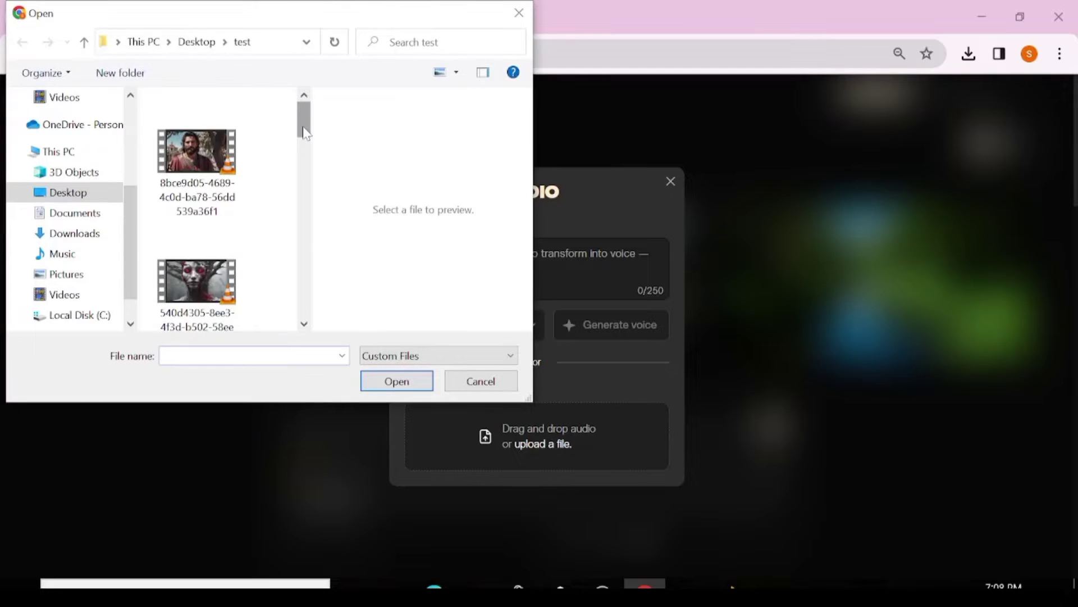
pyautogui.moveTo(304, 121); pyautogui.dragTo(303, 366)
pyautogui.click(205, 202)
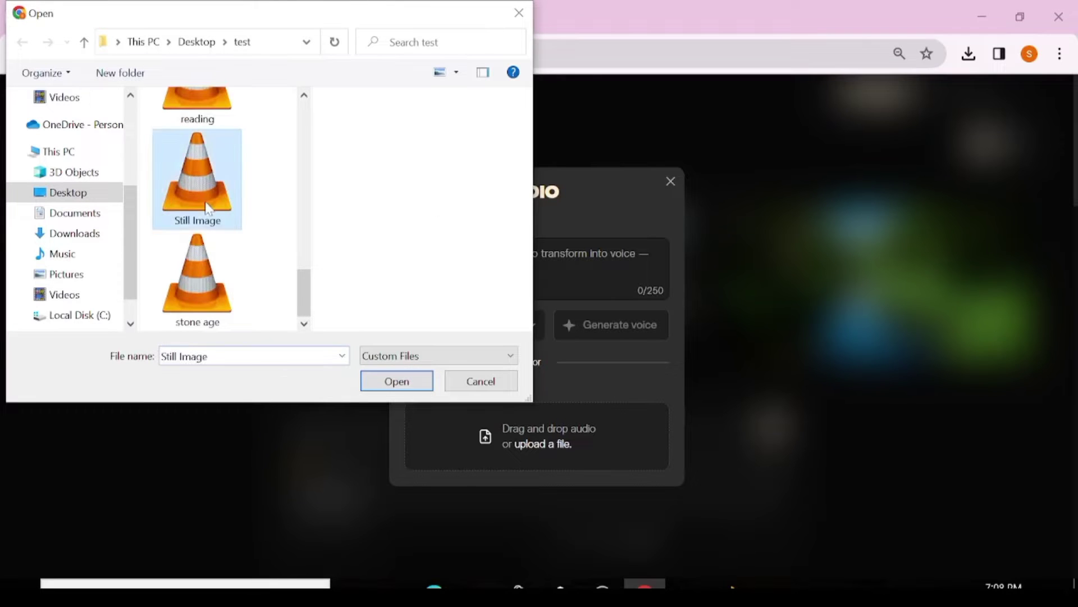
pyautogui.click(397, 383)
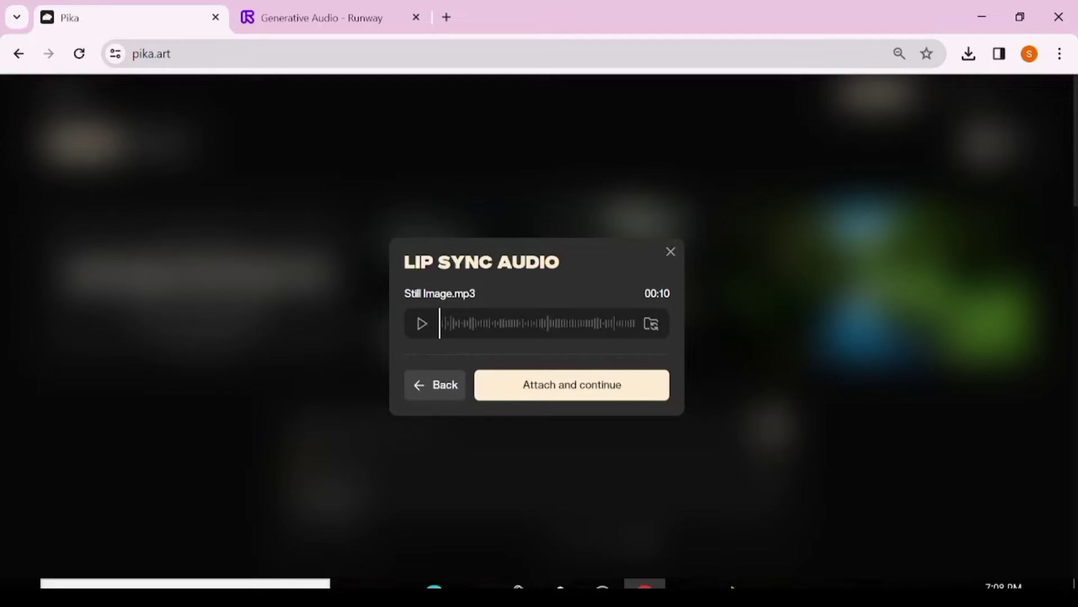
# Trim the lip-sync audio to 00:01–00:04 and generate the woman's Pika video
pyautogui.click(587, 385)
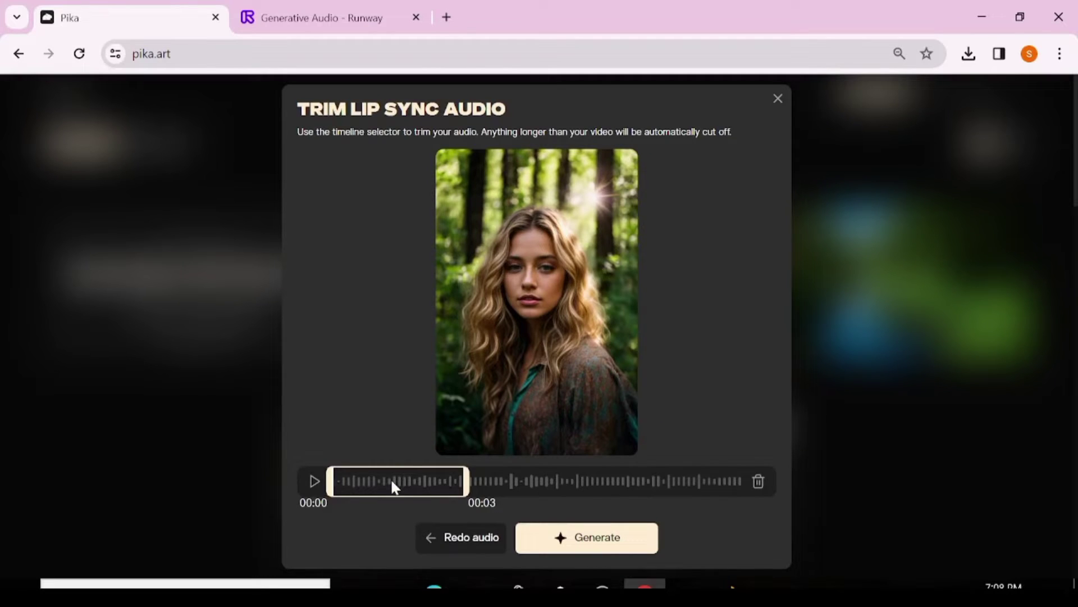
pyautogui.moveTo(391, 481); pyautogui.dragTo(308, 483)
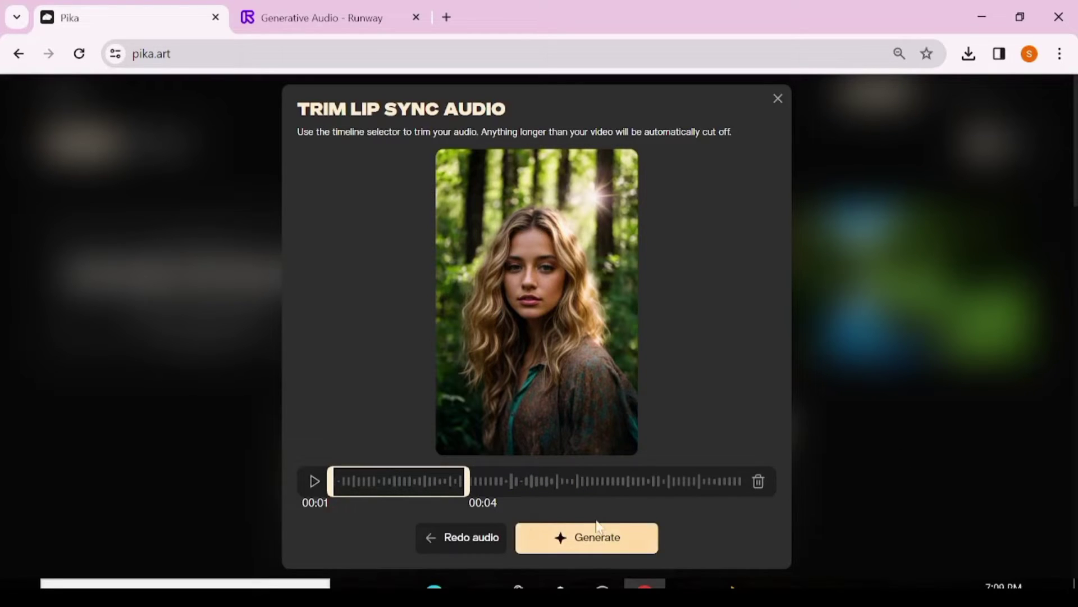
pyautogui.moveTo(365, 482); pyautogui.dragTo(458, 493)
pyautogui.moveTo(341, 484); pyautogui.dragTo(483, 483)
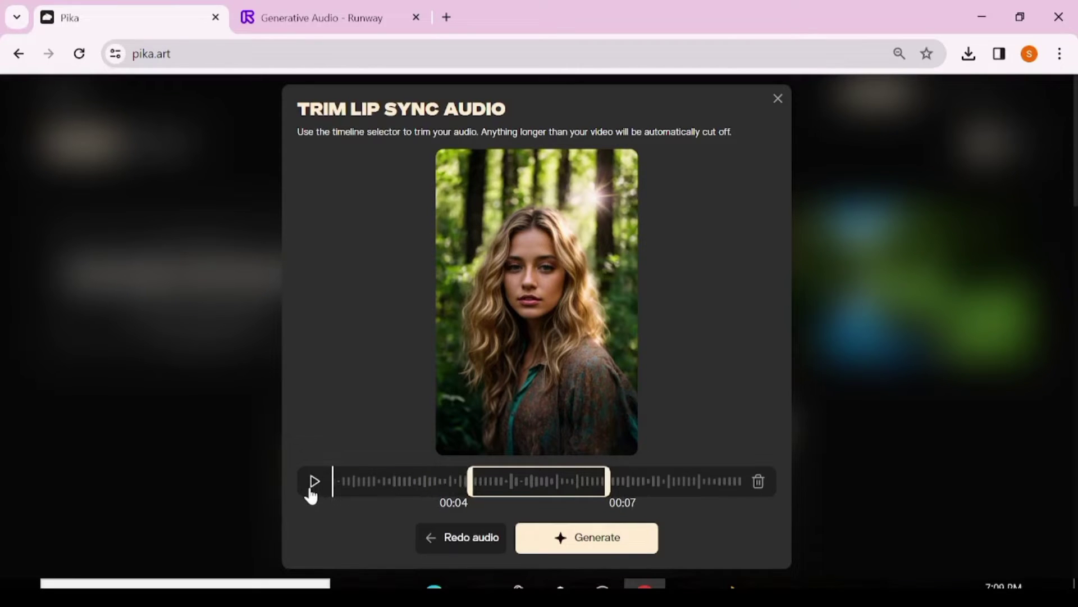
pyautogui.click(334, 487)
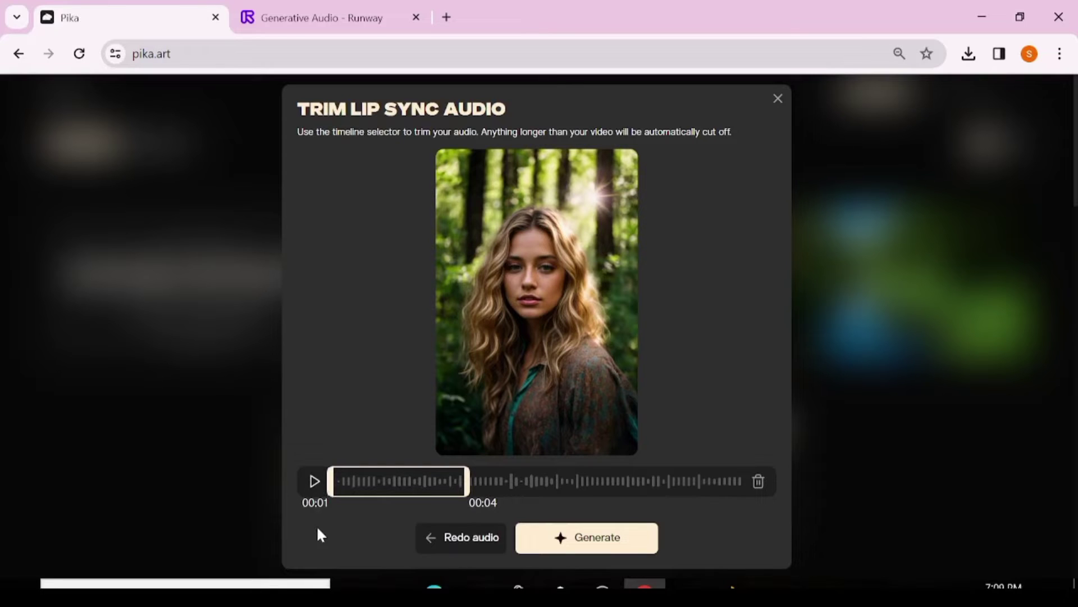
pyautogui.click(602, 536)
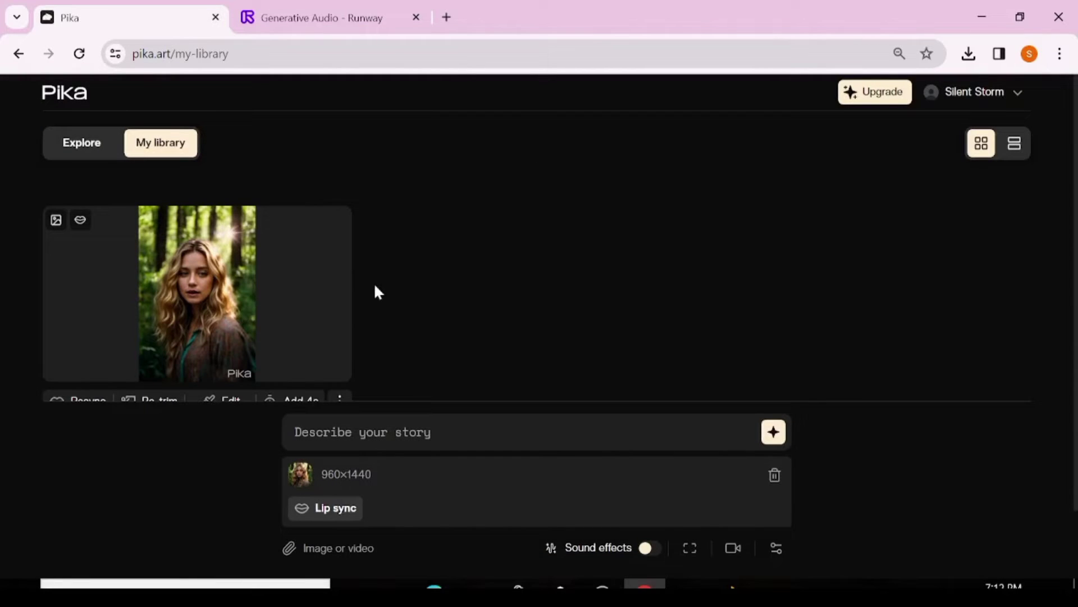
# Watch the woman's Pika lip-sync video full-size, then download it as lip_sync (5).mp4
pyautogui.moveTo(217, 305)
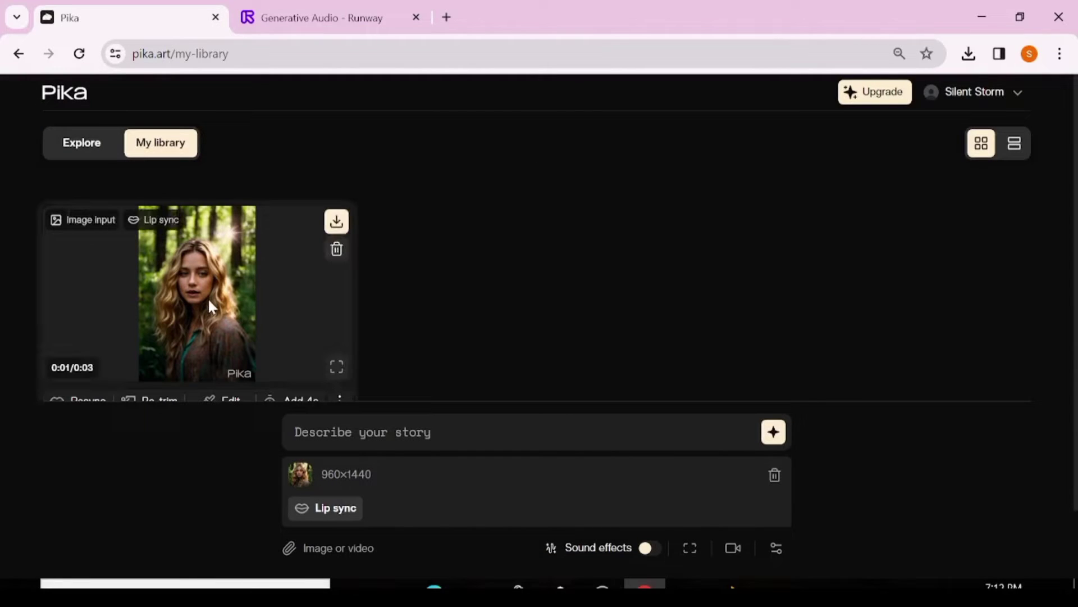
pyautogui.click(337, 368)
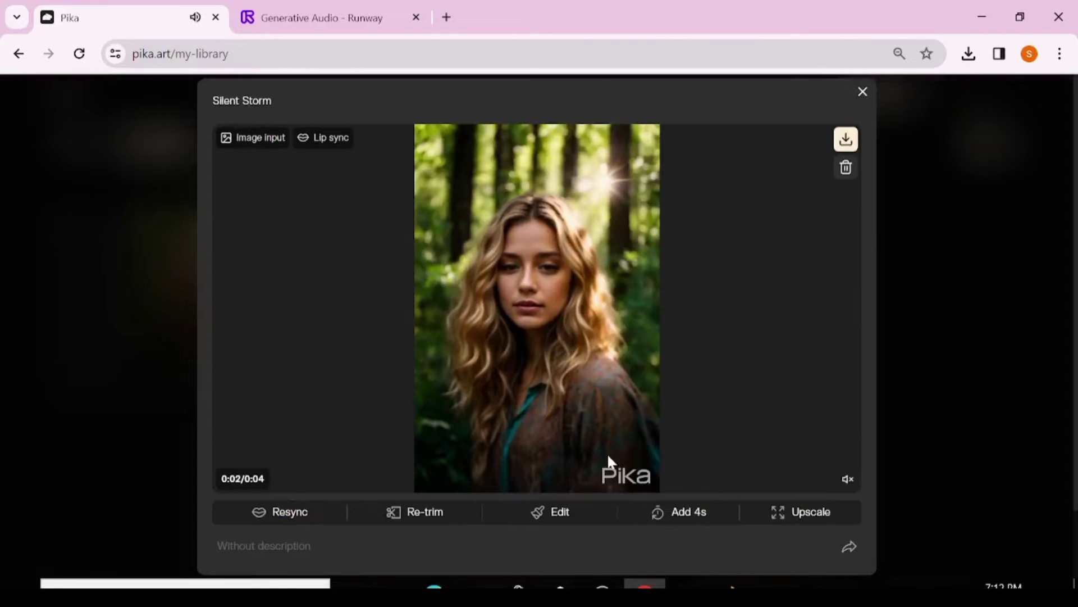
pyautogui.click(967, 419)
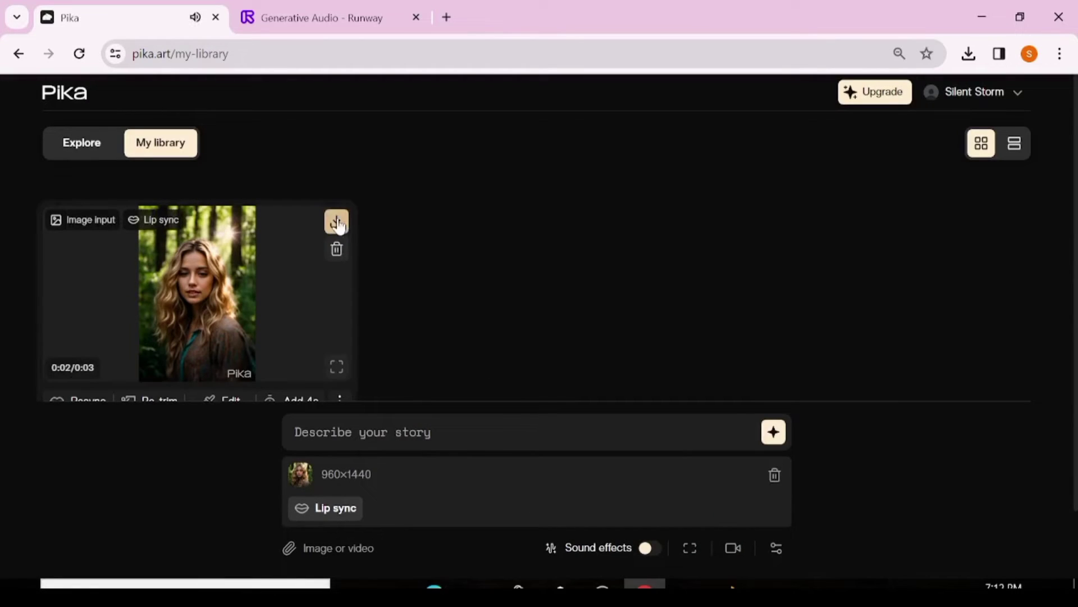
pyautogui.click(337, 222)
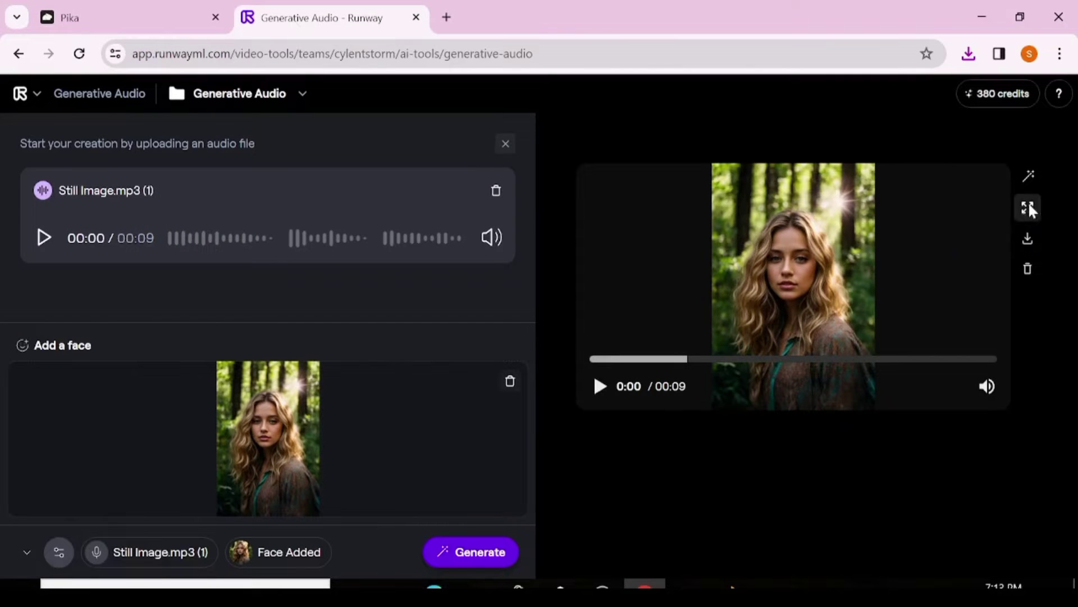
# Play Runway's finished 9-second lip-sync video, then download it as an 800 KB MP4
pyautogui.click(1030, 208)
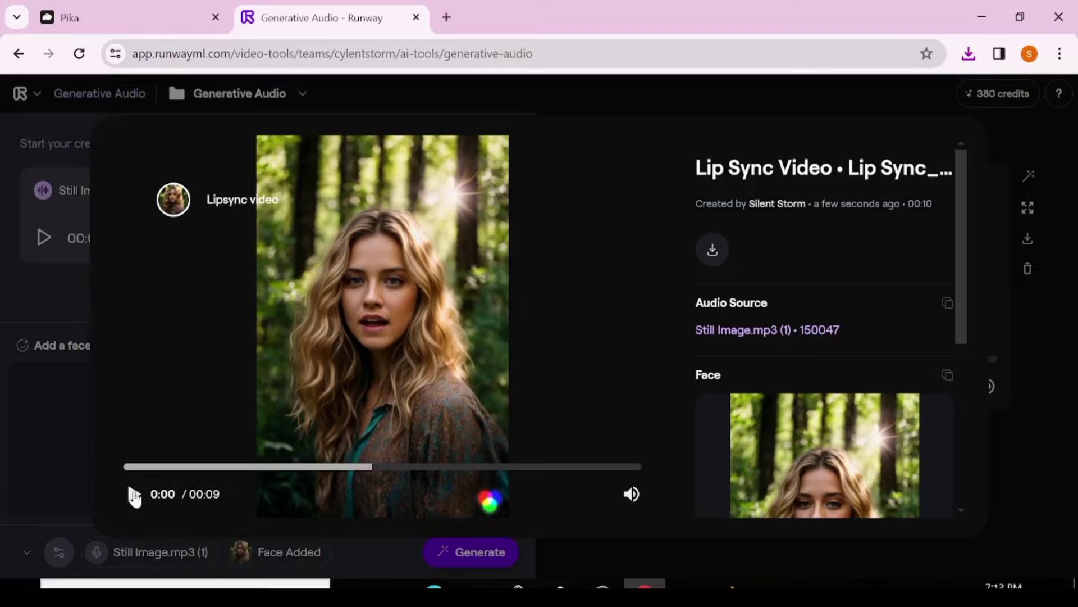
pyautogui.click(135, 495)
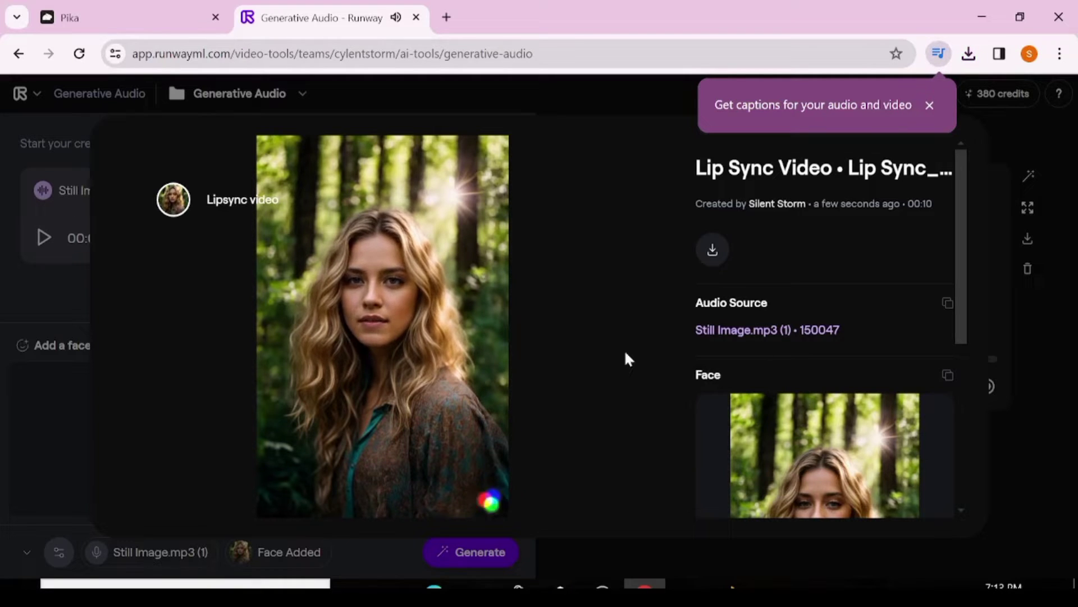
pyautogui.click(1051, 287)
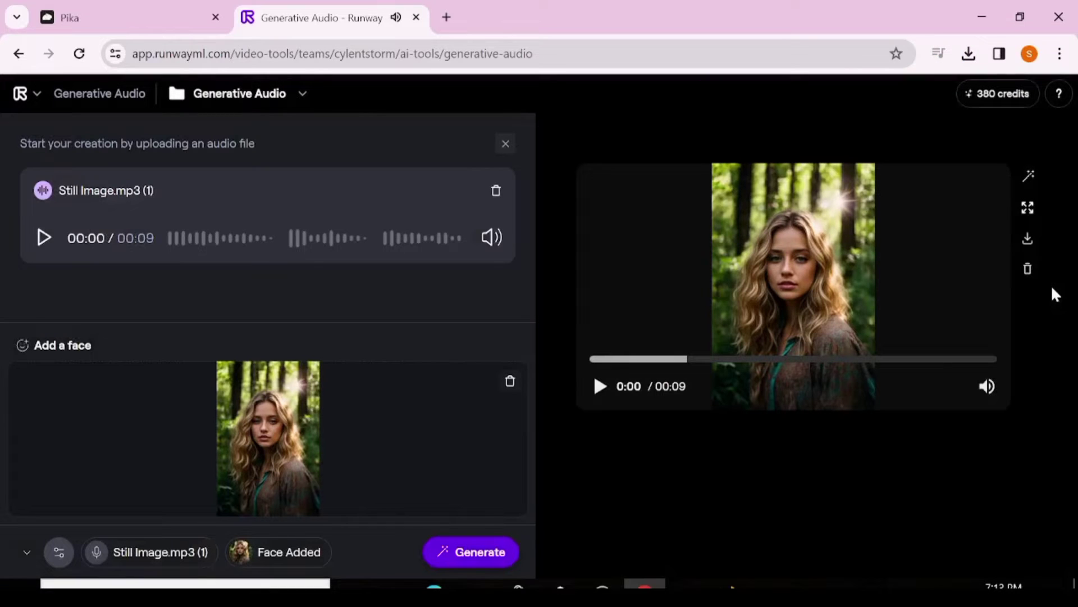
pyautogui.click(1029, 239)
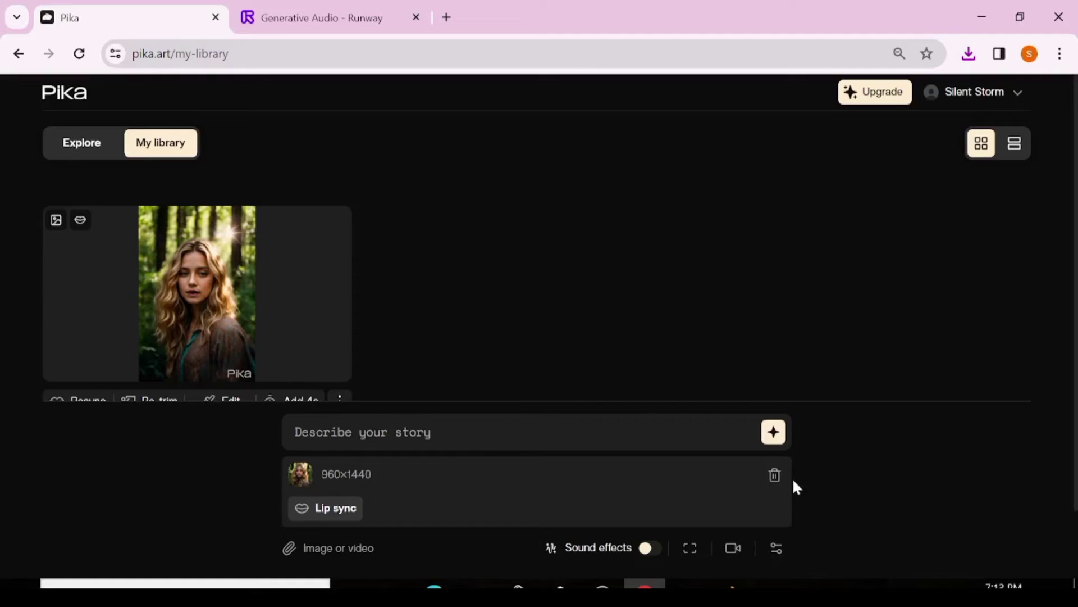
# Replace the woman's image attachment with the bunny video
pyautogui.click(774, 475)
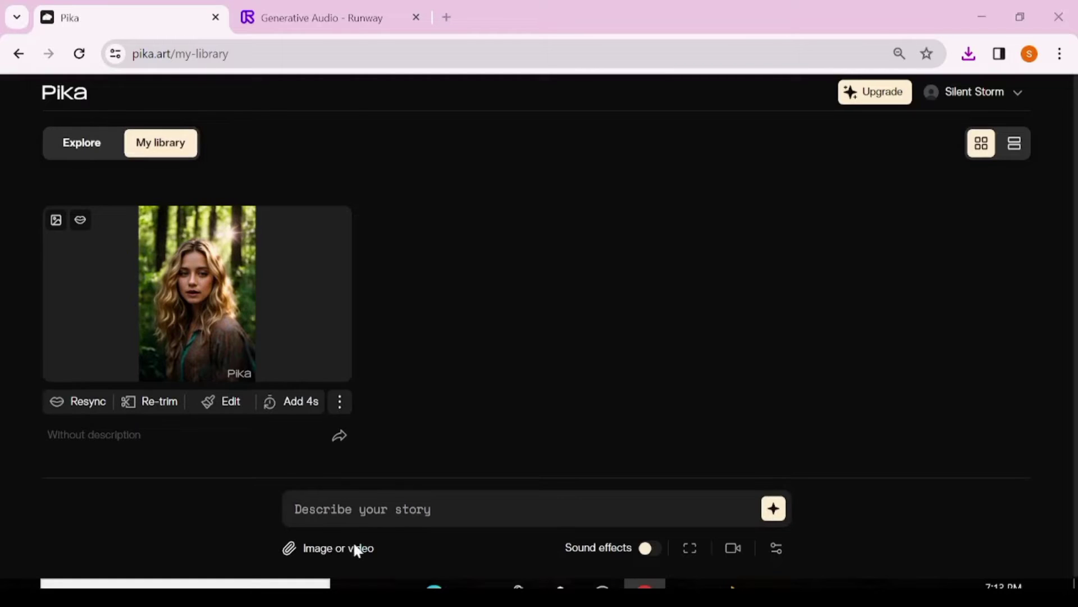
pyautogui.click(356, 548)
pyautogui.scroll(-5, 207, 175)
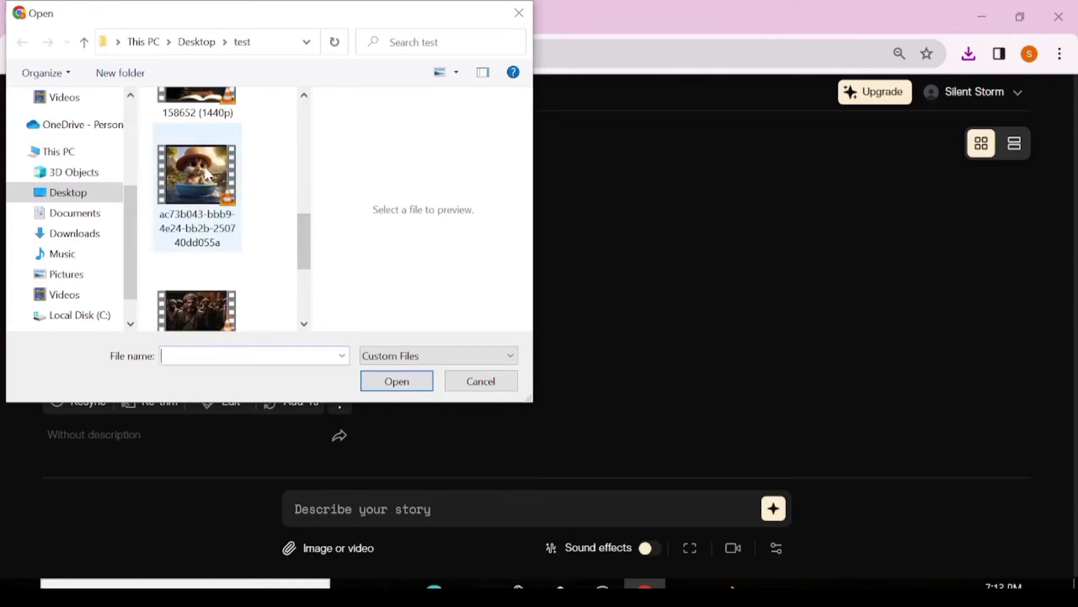
pyautogui.click(208, 176)
pyautogui.click(397, 380)
# Add the 4-second Bunny voice audio for lip sync and generate the bunny video
pyautogui.click(561, 509)
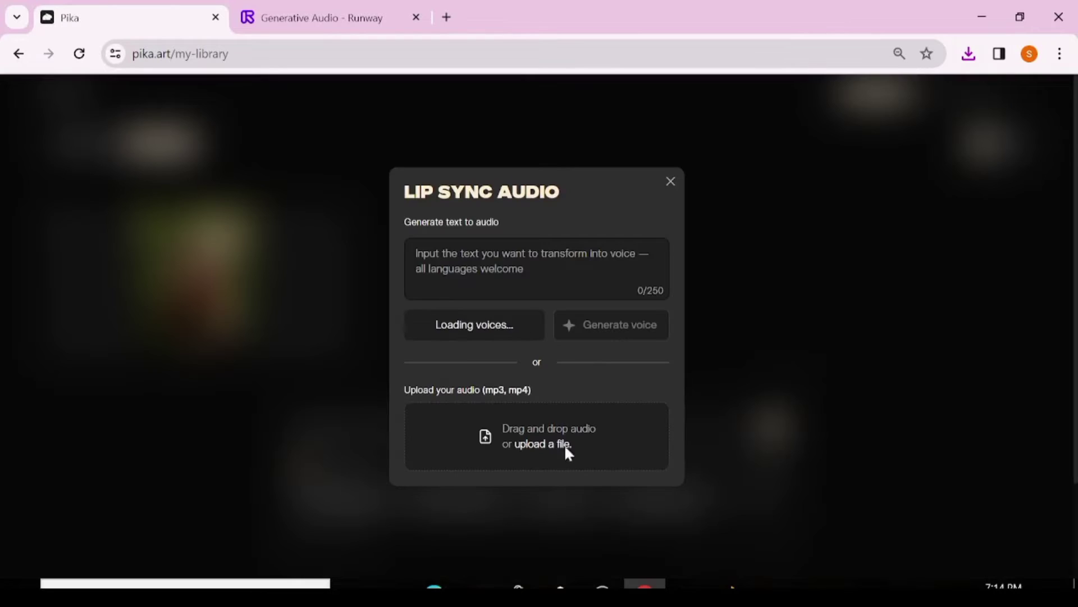
pyautogui.click(565, 447)
pyautogui.moveTo(301, 120); pyautogui.dragTo(304, 179)
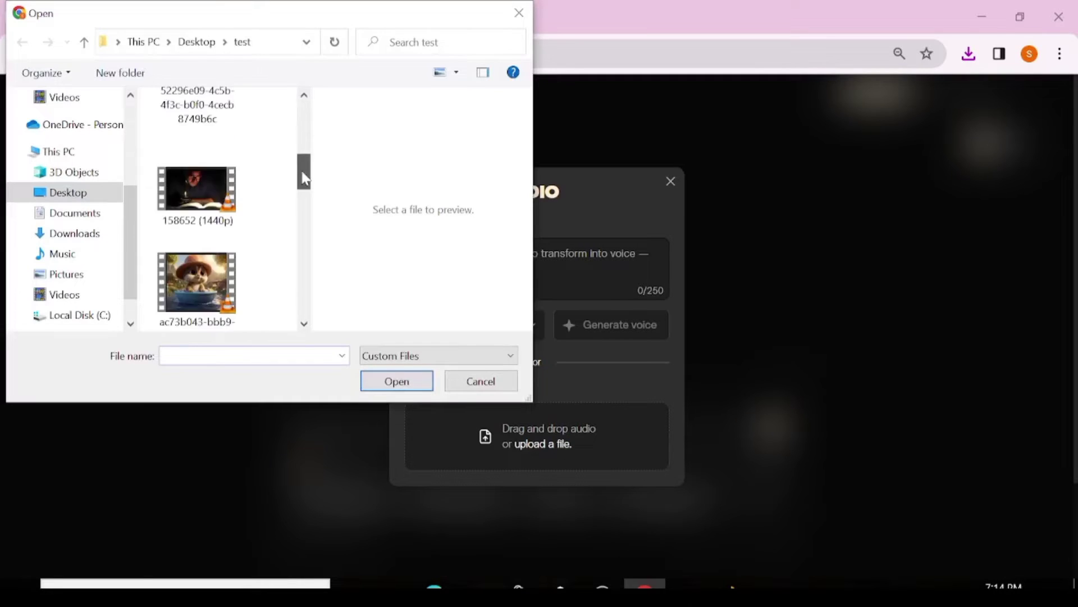
pyautogui.scroll(-2, 196, 205)
pyautogui.scroll(-3, 197, 214)
pyautogui.click(197, 219)
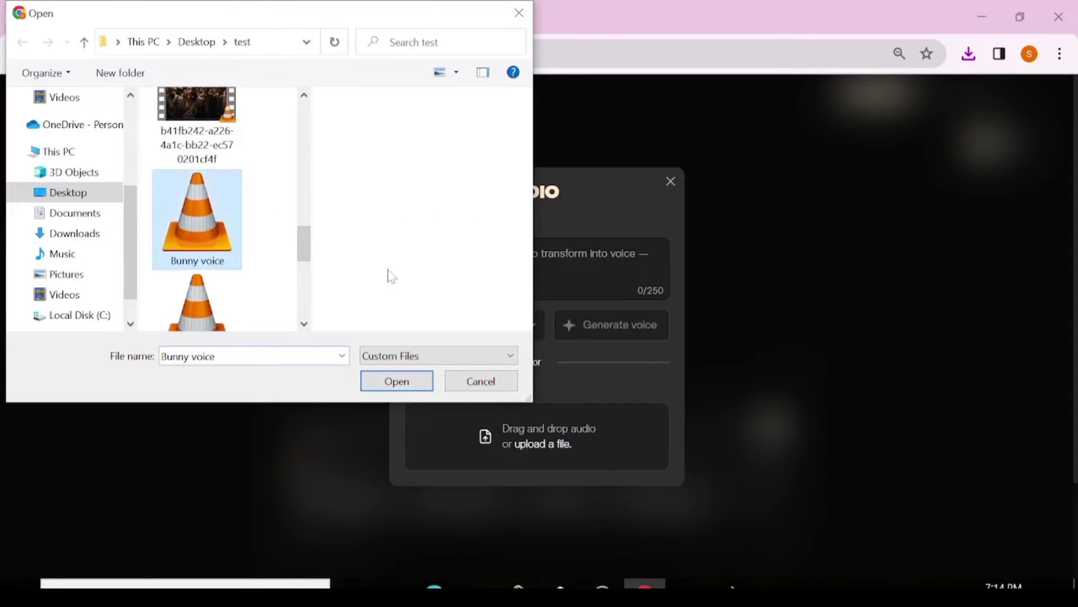
pyautogui.click(396, 381)
pyautogui.click(623, 387)
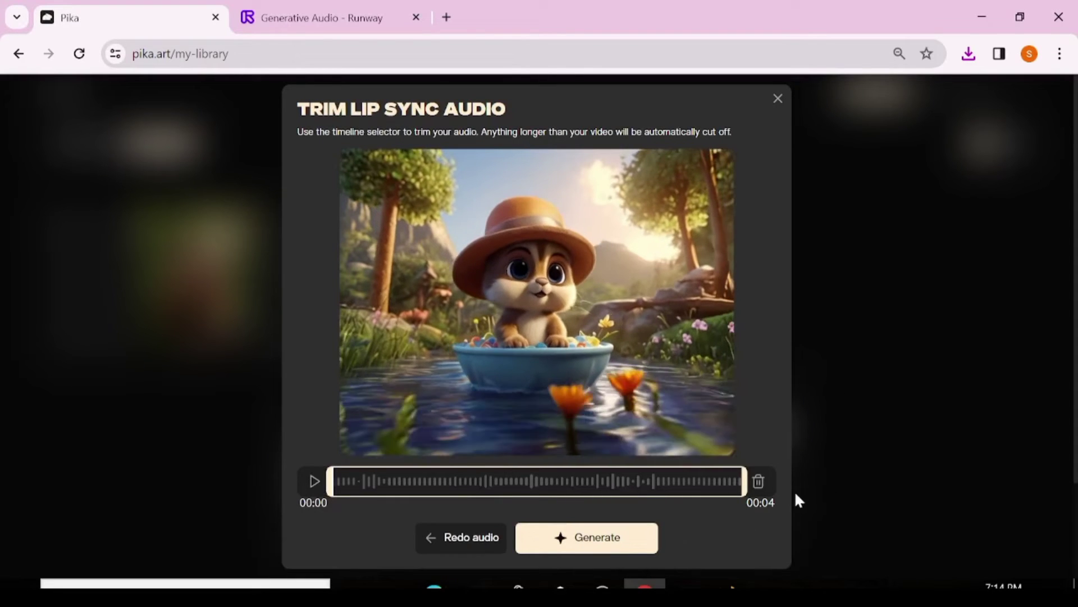
pyautogui.click(618, 537)
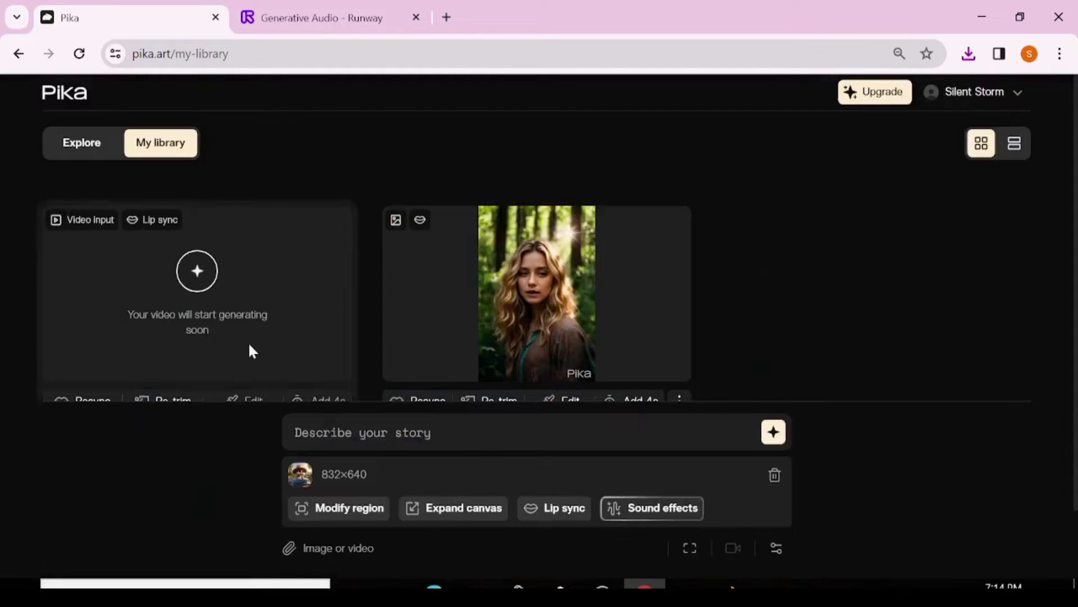
# In Runway, replace the previous audio with Bunny voice.mp3
pyautogui.click(315, 18)
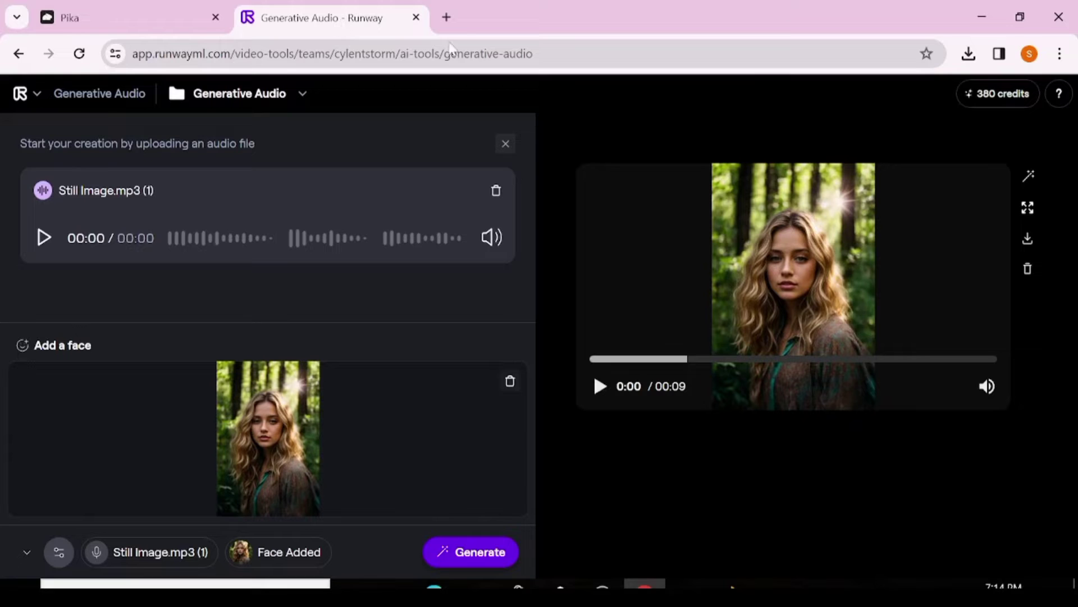
pyautogui.click(498, 191)
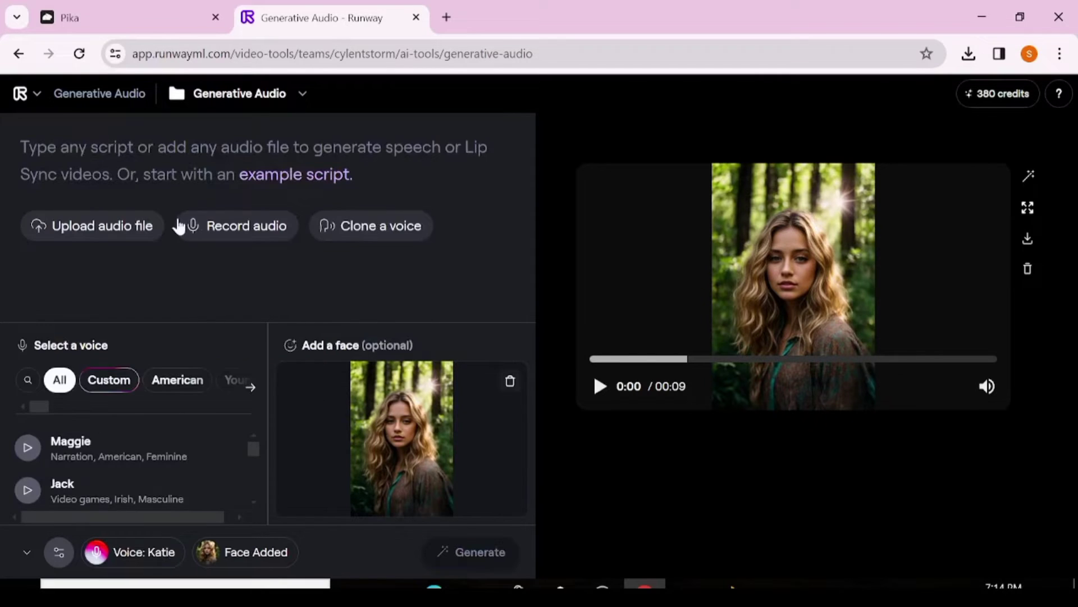
pyautogui.click(107, 224)
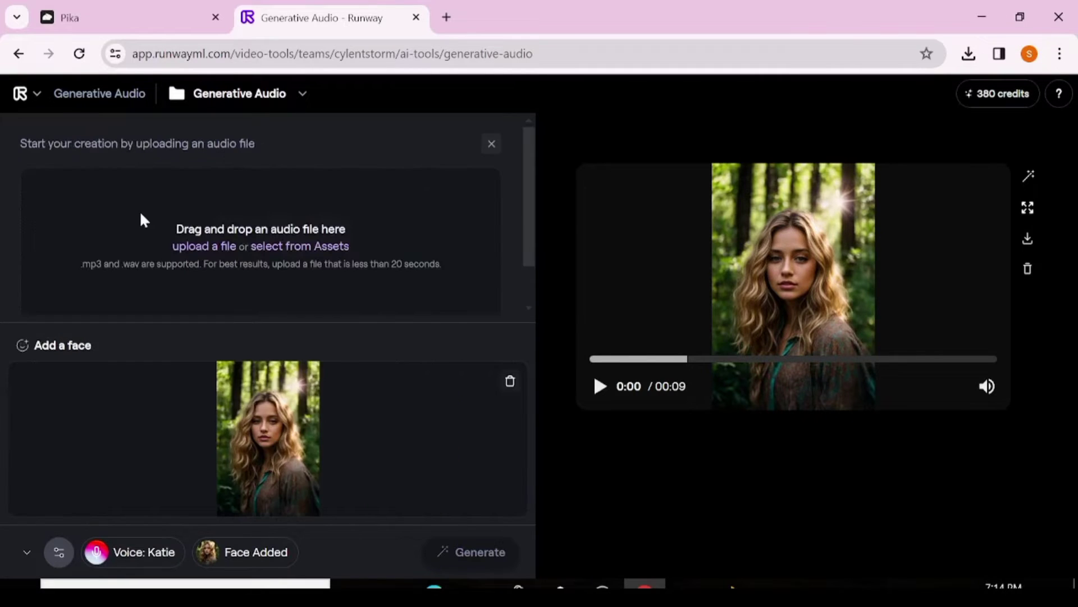
pyautogui.click(193, 248)
pyautogui.click(221, 185)
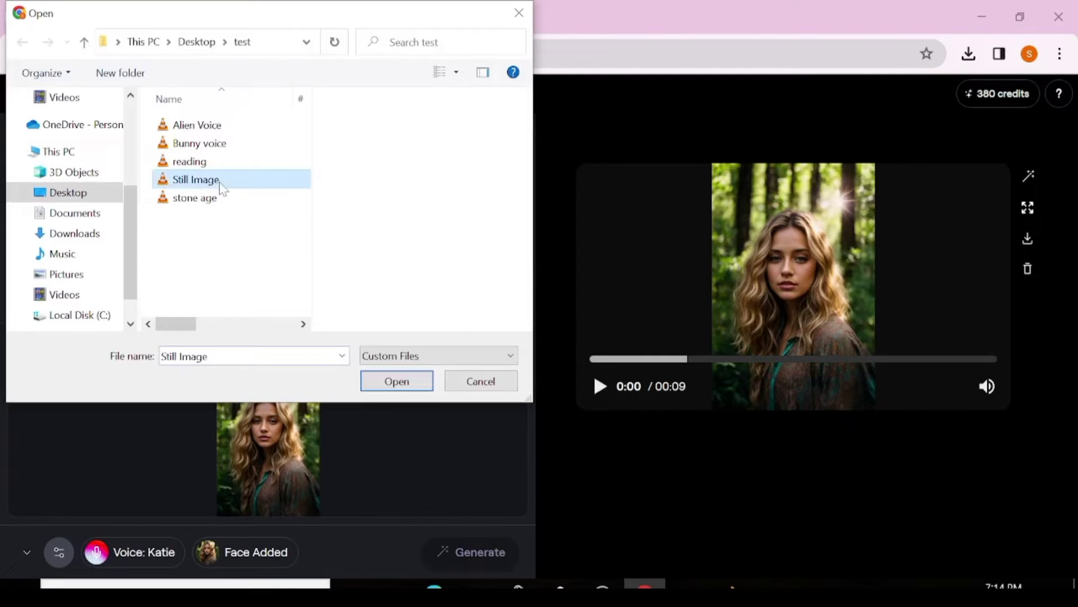
pyautogui.click(217, 148)
pyautogui.click(394, 379)
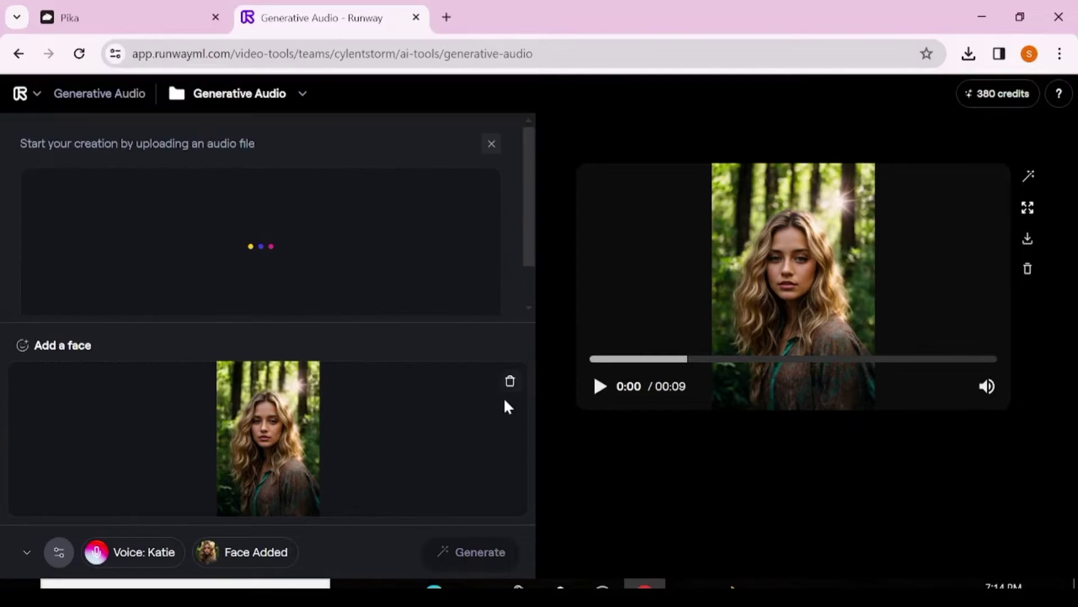
# Swap the woman's face for the bunny video and start the lip-sync generation
pyautogui.click(510, 382)
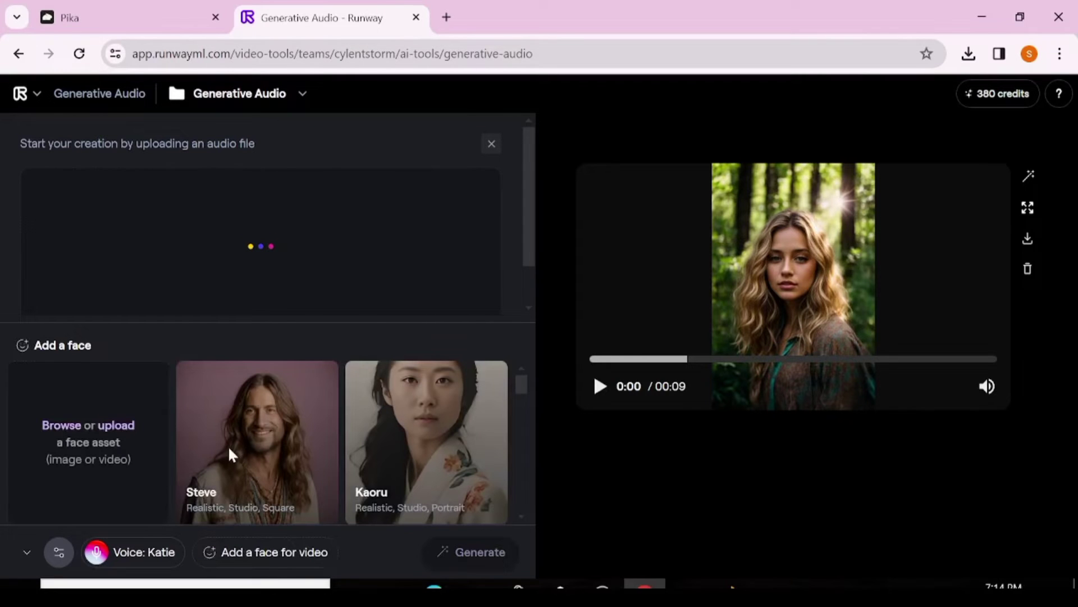
pyautogui.click(118, 425)
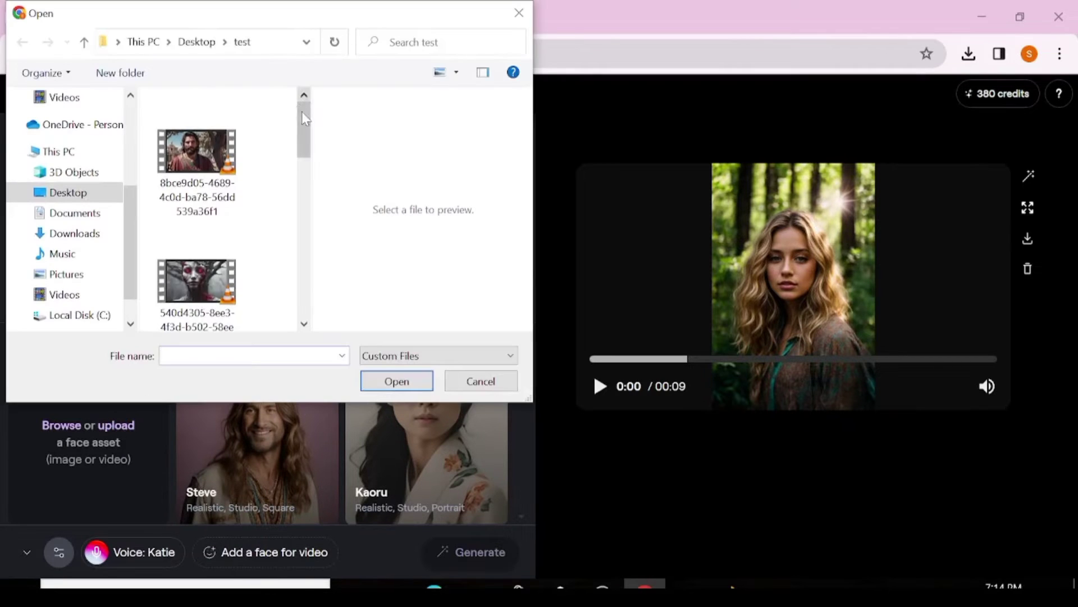
pyautogui.moveTo(304, 117); pyautogui.dragTo(298, 284)
pyautogui.scroll(3, 252, 205)
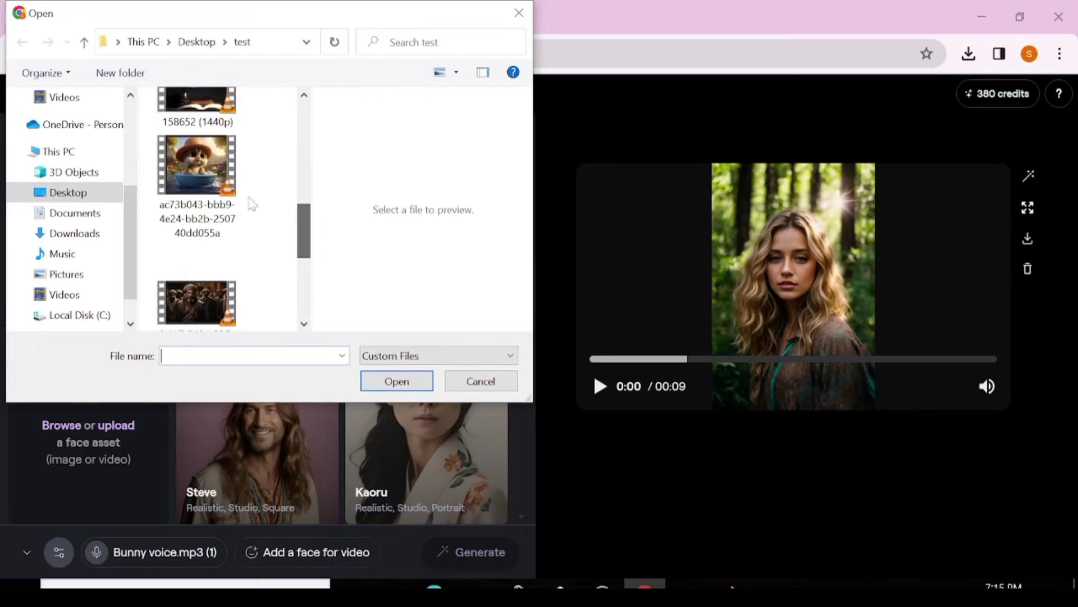
pyautogui.click(214, 186)
pyautogui.click(396, 381)
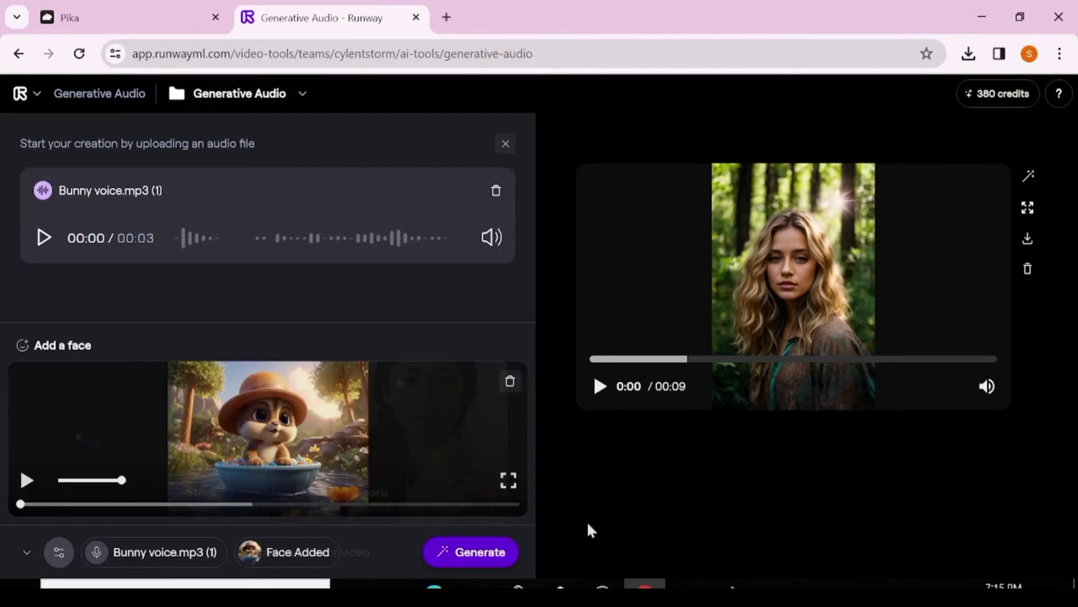
pyautogui.click(491, 554)
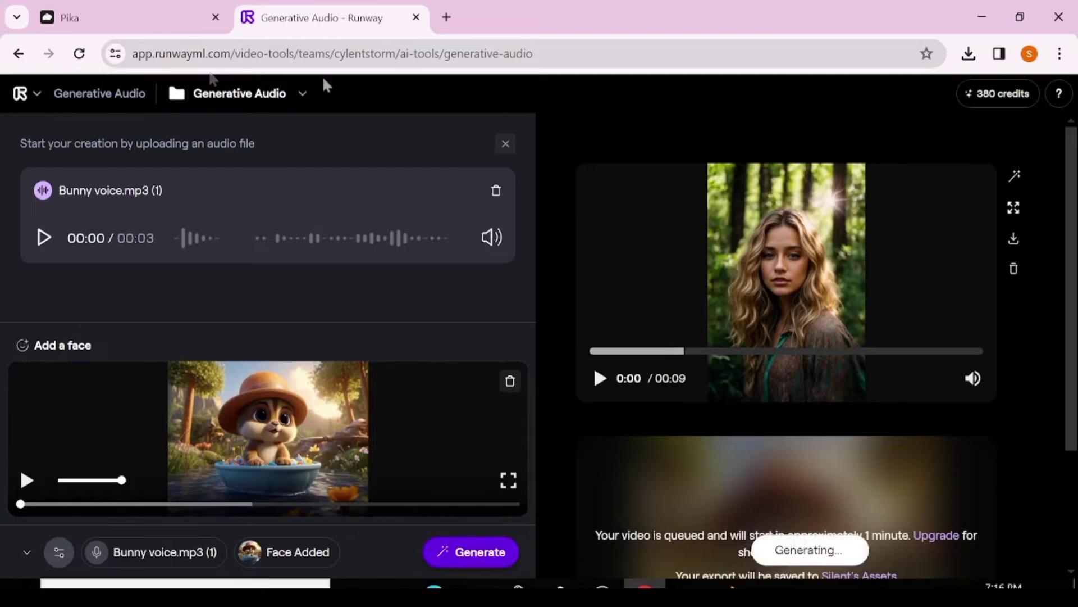
pyautogui.click(79, 19)
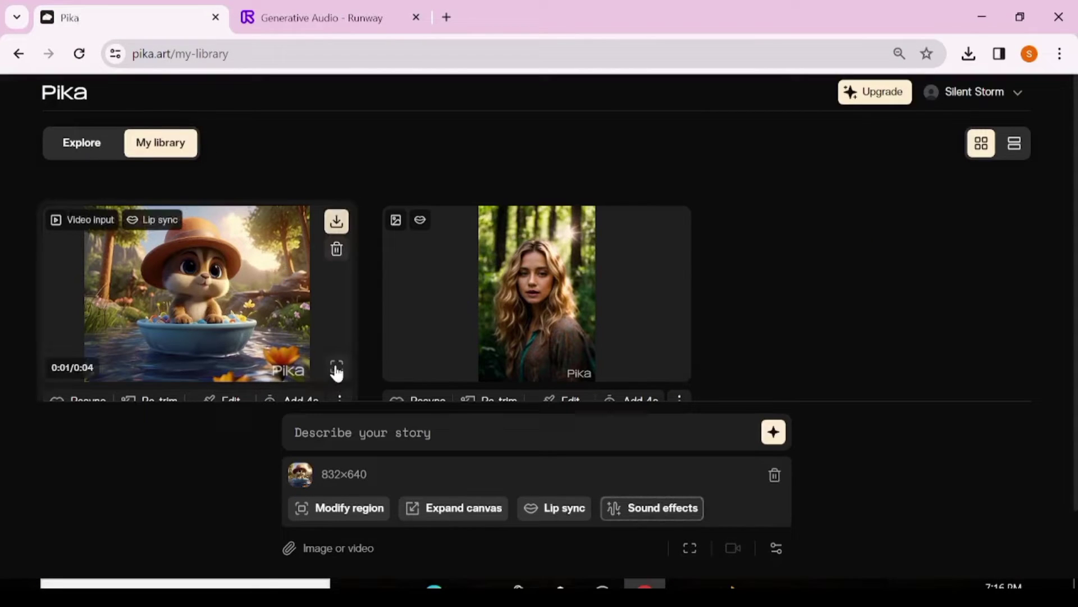
# Play Pika's bunny lip-sync video full-size, then close the preview
pyautogui.click(336, 368)
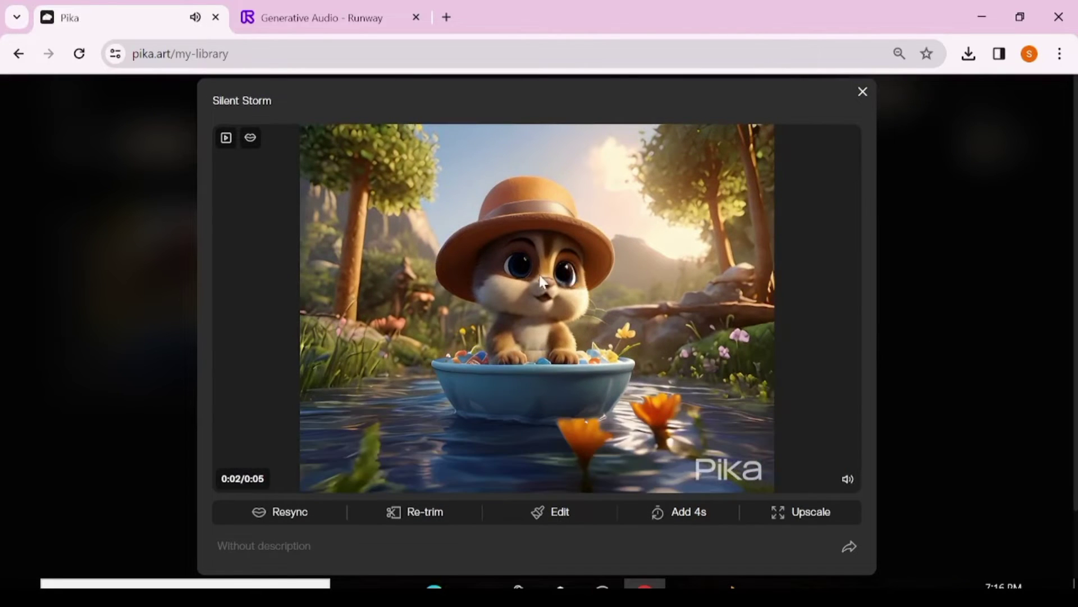
pyautogui.moveTo(534, 287)
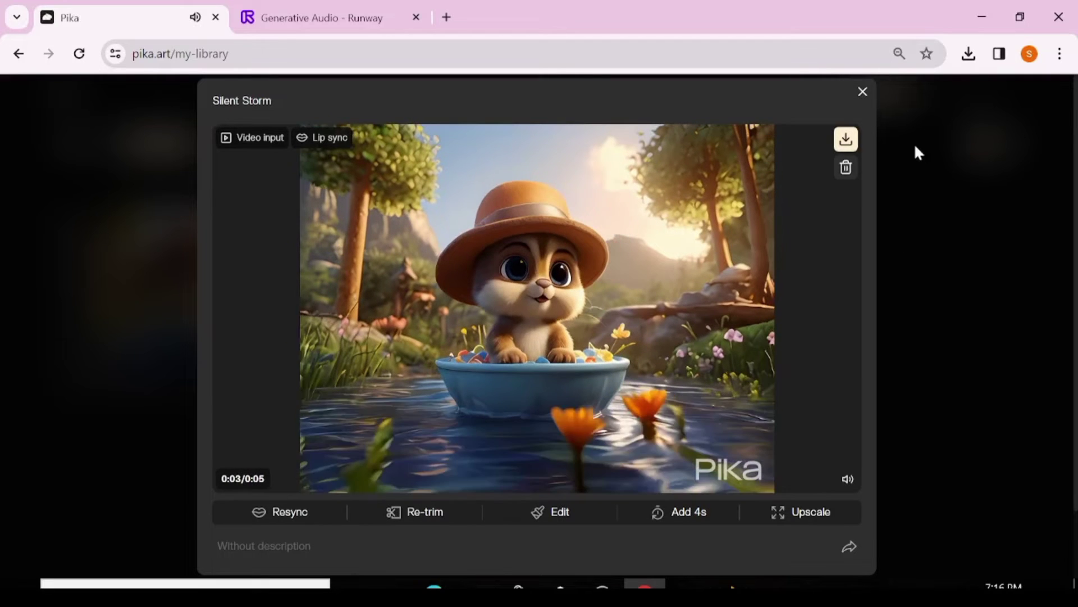
pyautogui.click(863, 92)
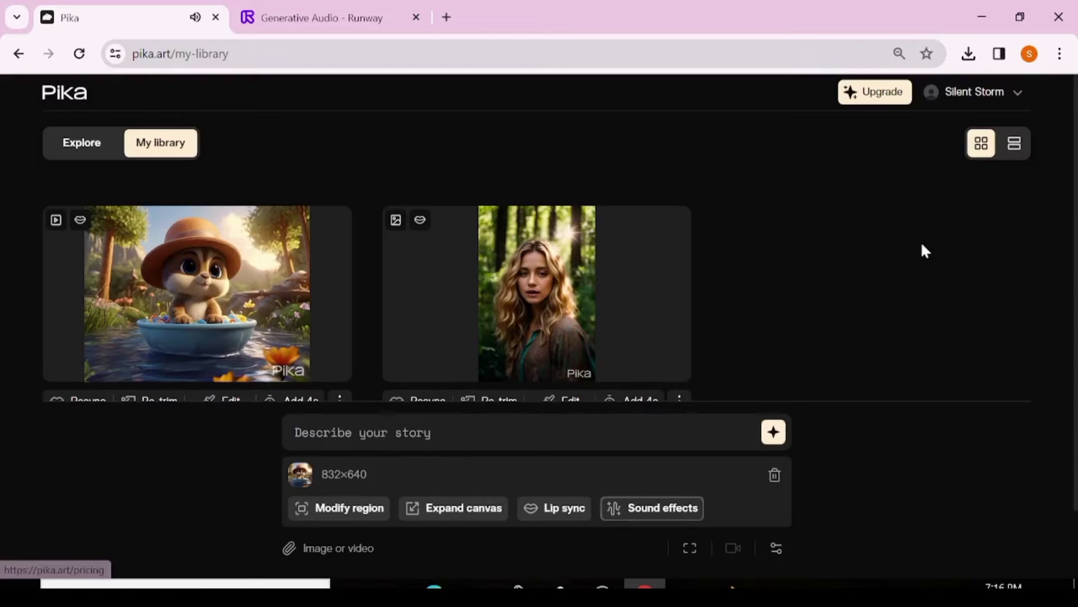
pyautogui.click(317, 18)
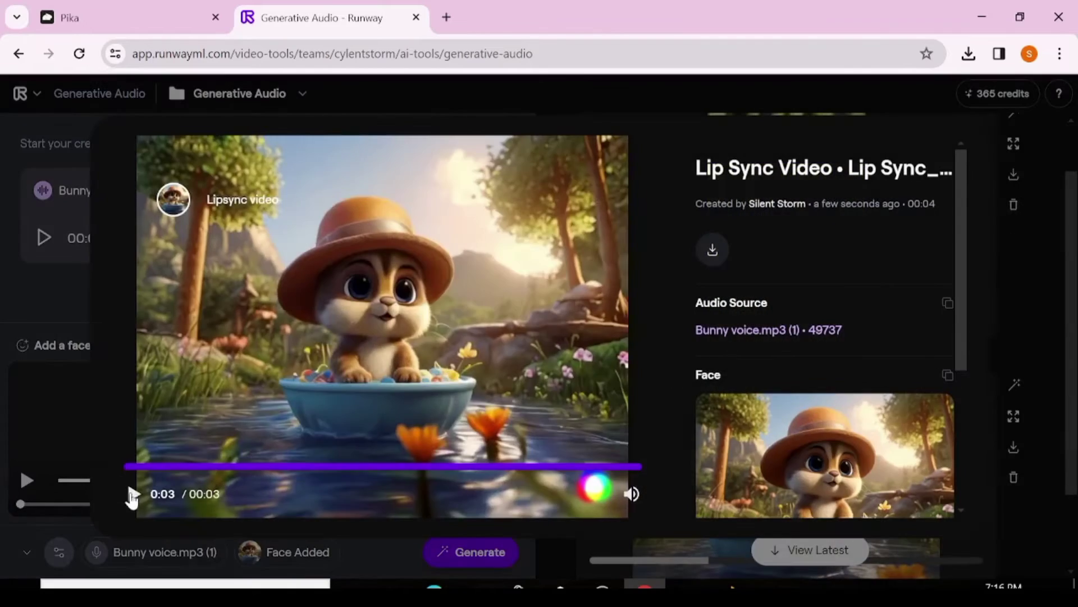
# Replay Runway's lip-synced bunny video
pyautogui.click(133, 495)
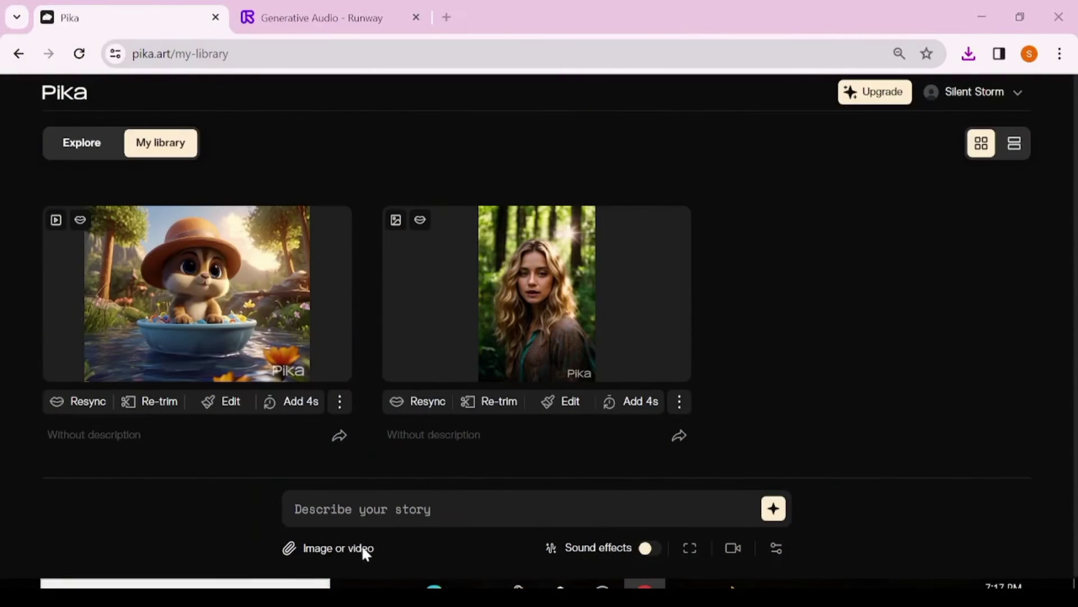
# Attach the turbaned man video clip in Pika
pyautogui.click(337, 548)
pyautogui.moveTo(306, 145); pyautogui.dragTo(303, 277)
pyautogui.click(200, 256)
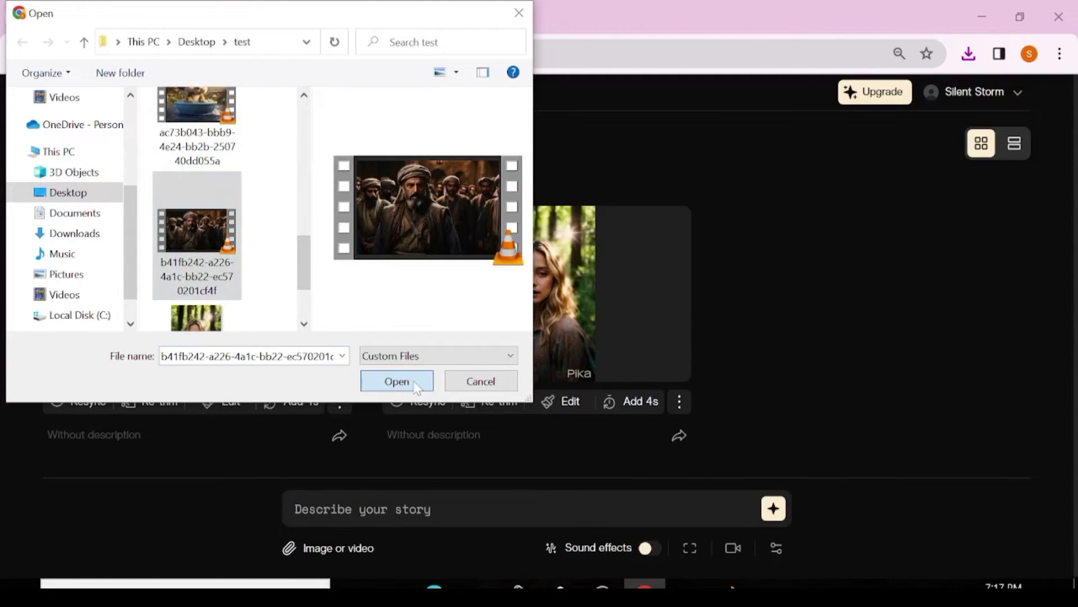
pyautogui.click(397, 382)
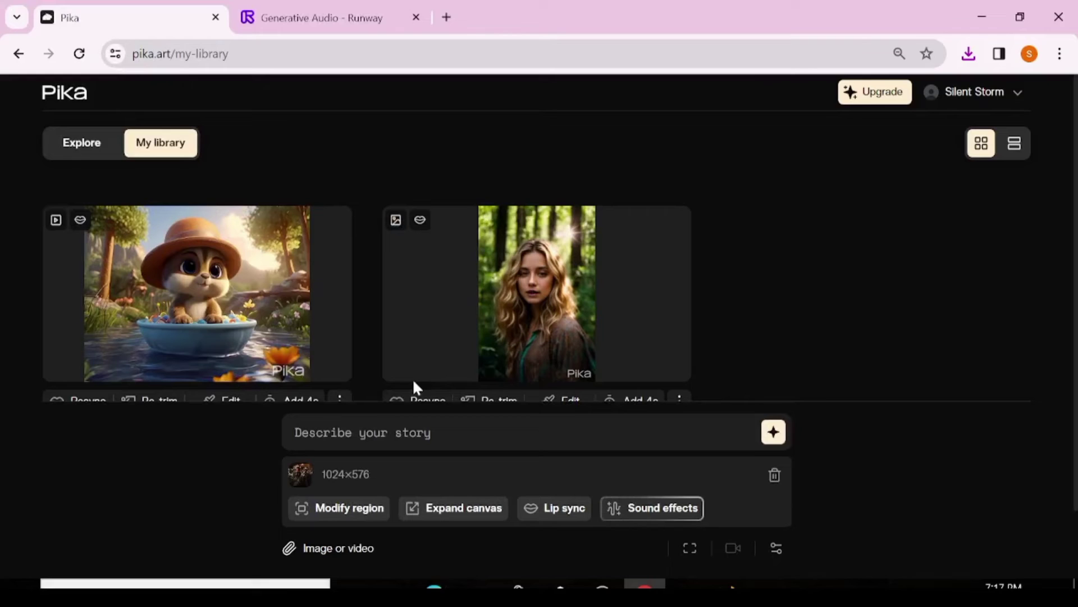
# Lip-sync the clip to reading.mp3 and start the generation
pyautogui.click(580, 509)
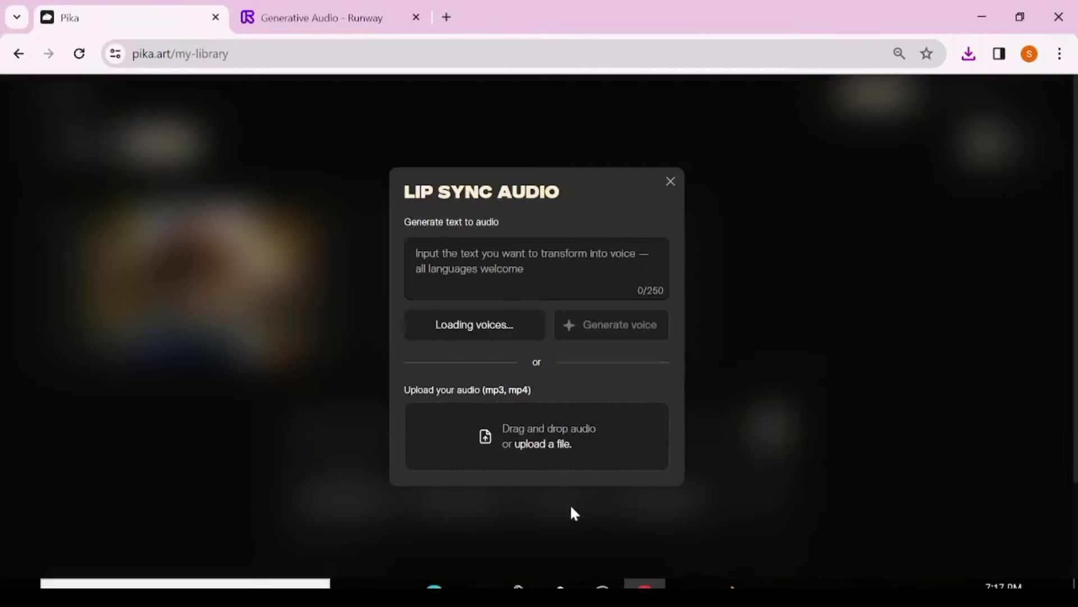
pyautogui.click(542, 445)
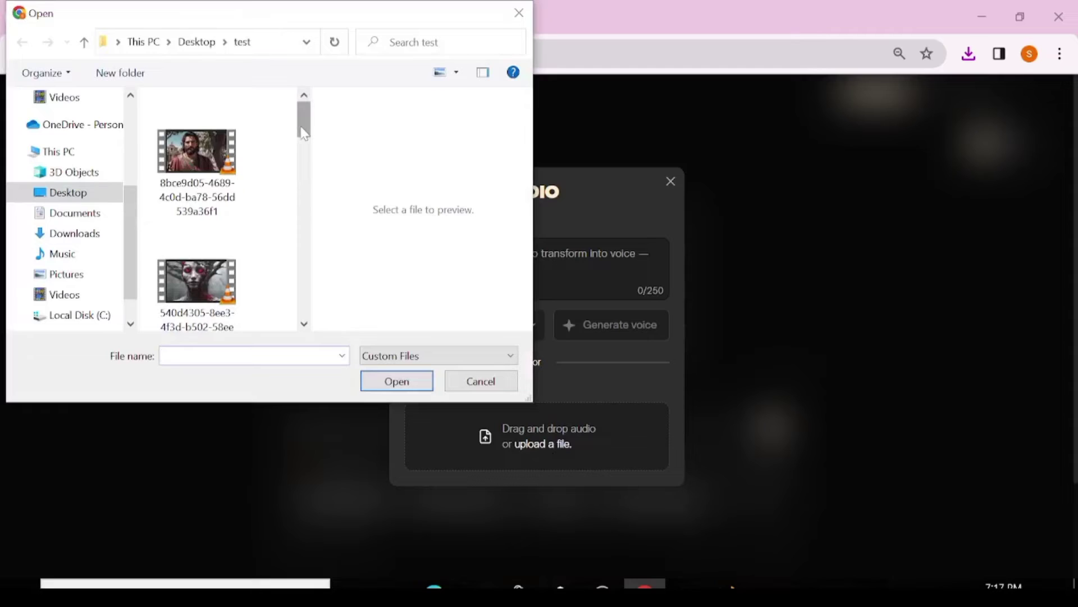
pyautogui.scroll(-5, 305, 185)
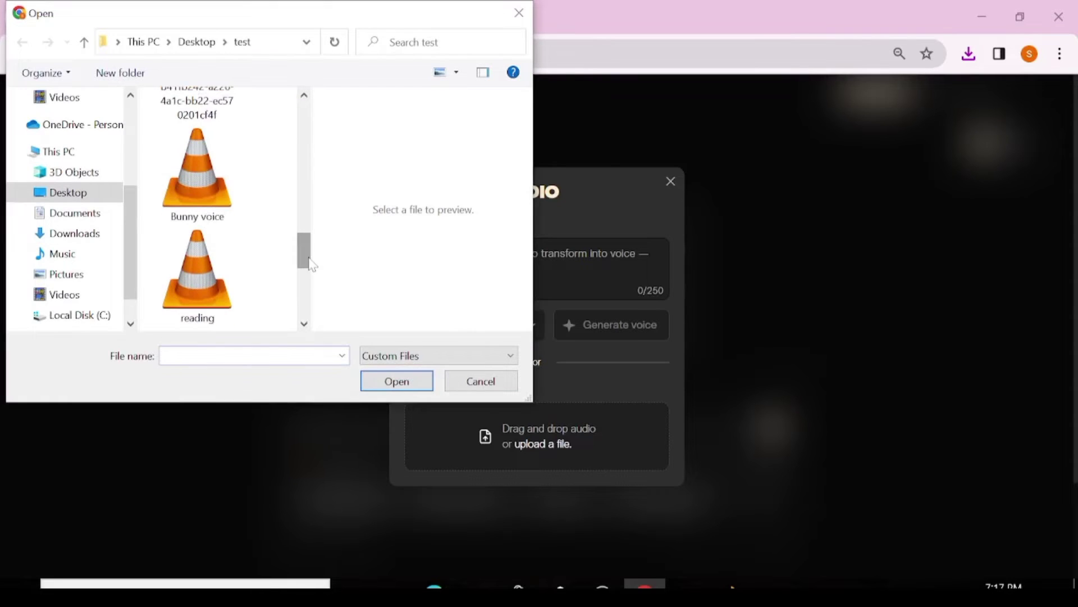
pyautogui.click(197, 270)
pyautogui.click(415, 382)
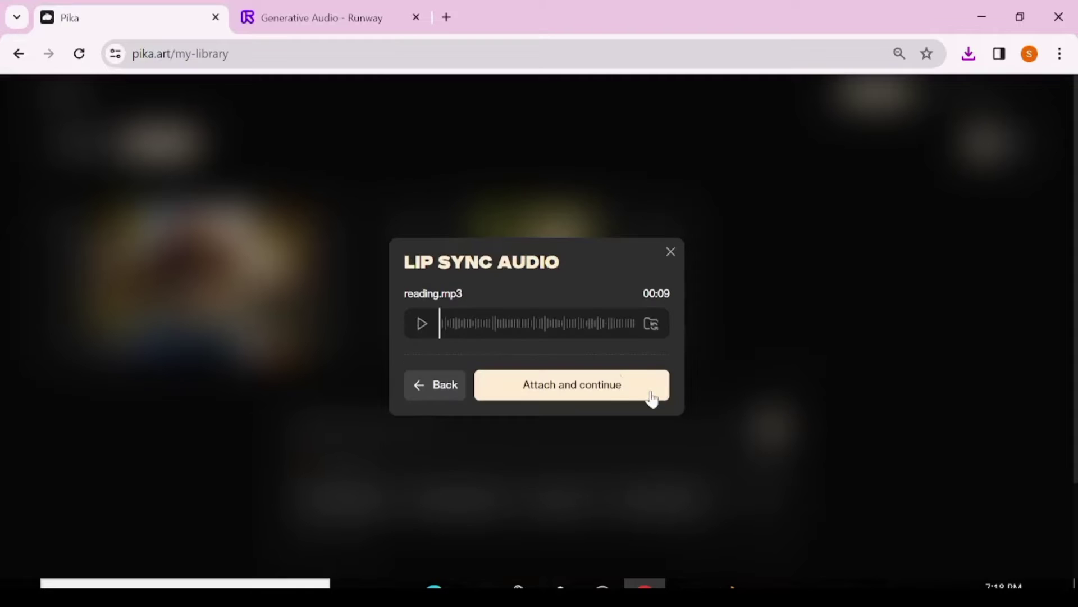
pyautogui.click(561, 392)
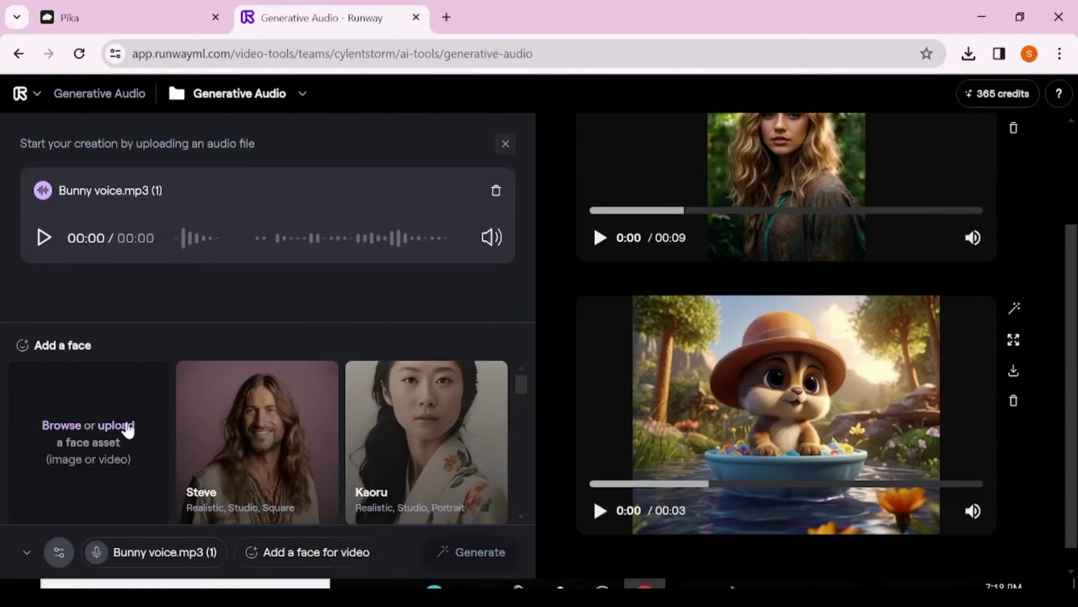
# Upload the turbaned man video as the face in Runway
pyautogui.click(128, 429)
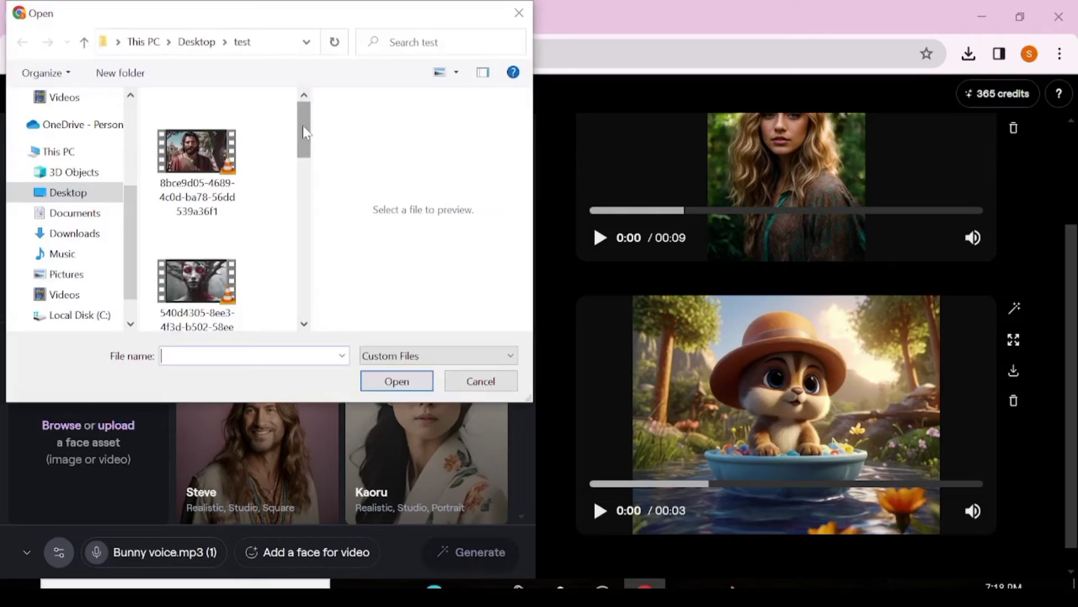
pyautogui.scroll(-1, 224, 225)
pyautogui.click(197, 258)
pyautogui.click(397, 382)
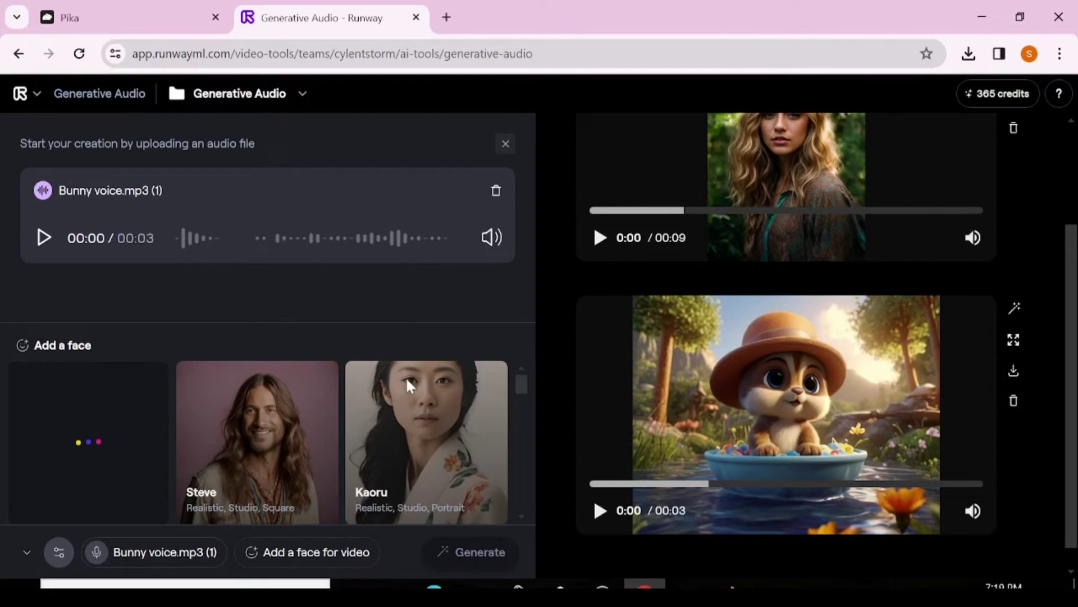
# Replace the Bunny voice audio with reading.mp3
pyautogui.click(497, 194)
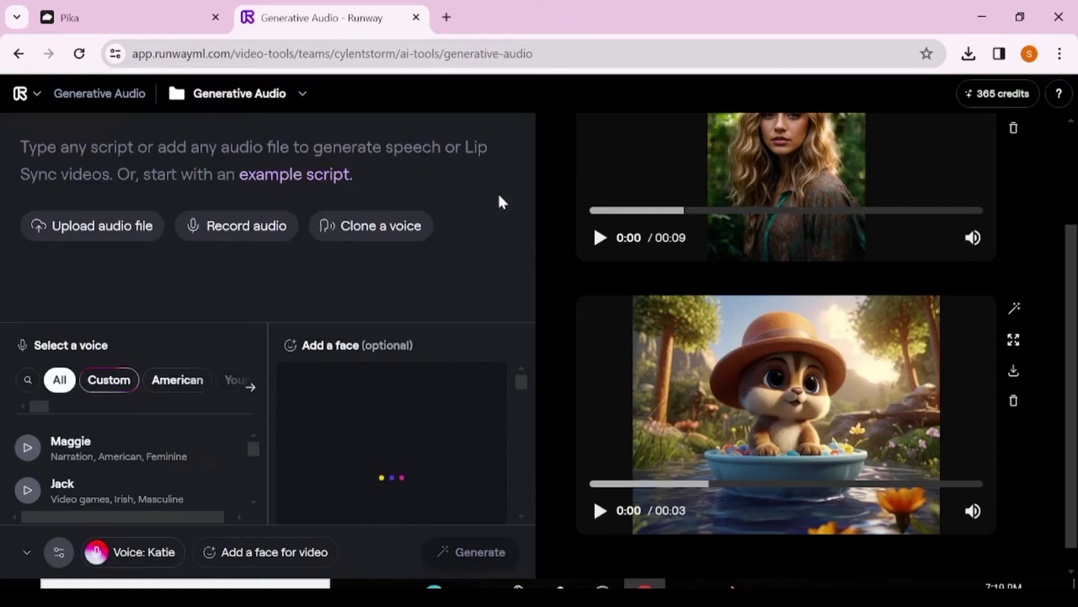
pyautogui.click(113, 229)
pyautogui.click(197, 248)
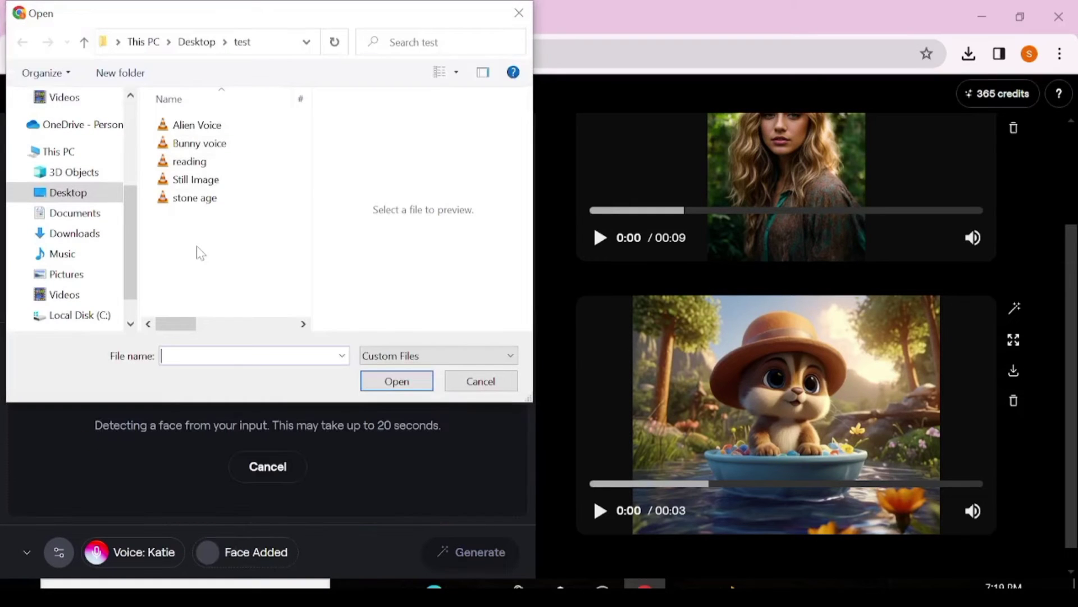
pyautogui.click(189, 161)
pyautogui.click(383, 380)
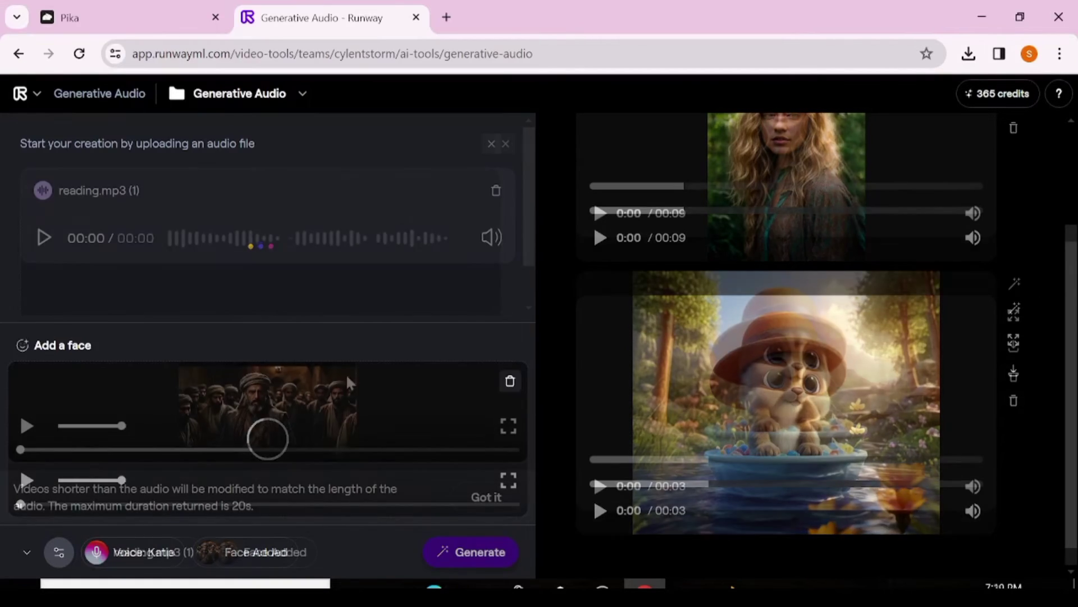
pyautogui.scroll(-2, 1073, 387)
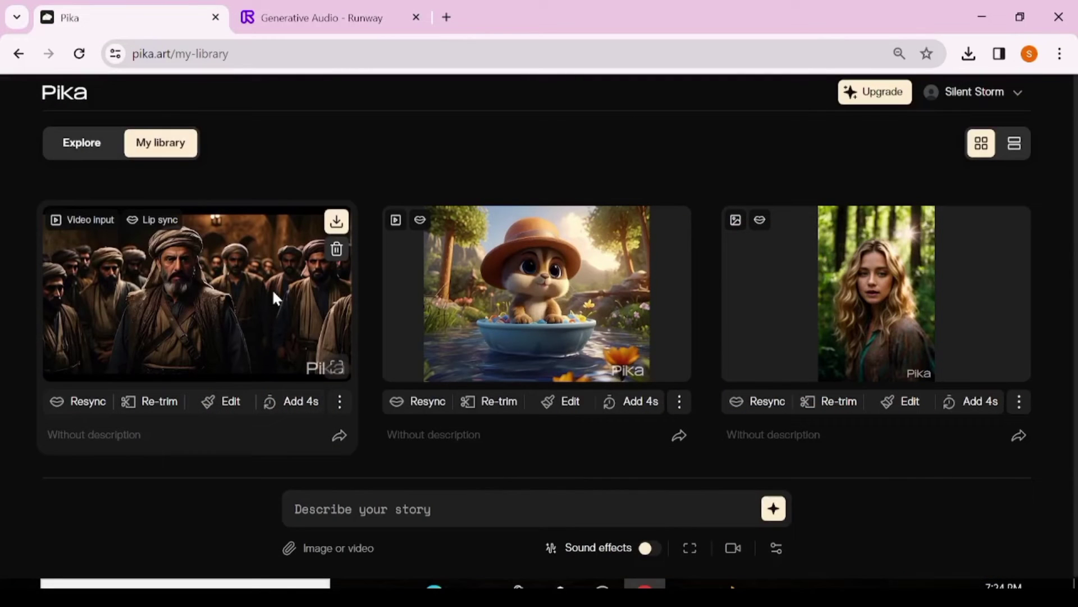
# Watch the turbaned man lip-sync video with sound, then download it
pyautogui.click(341, 372)
pyautogui.click(850, 479)
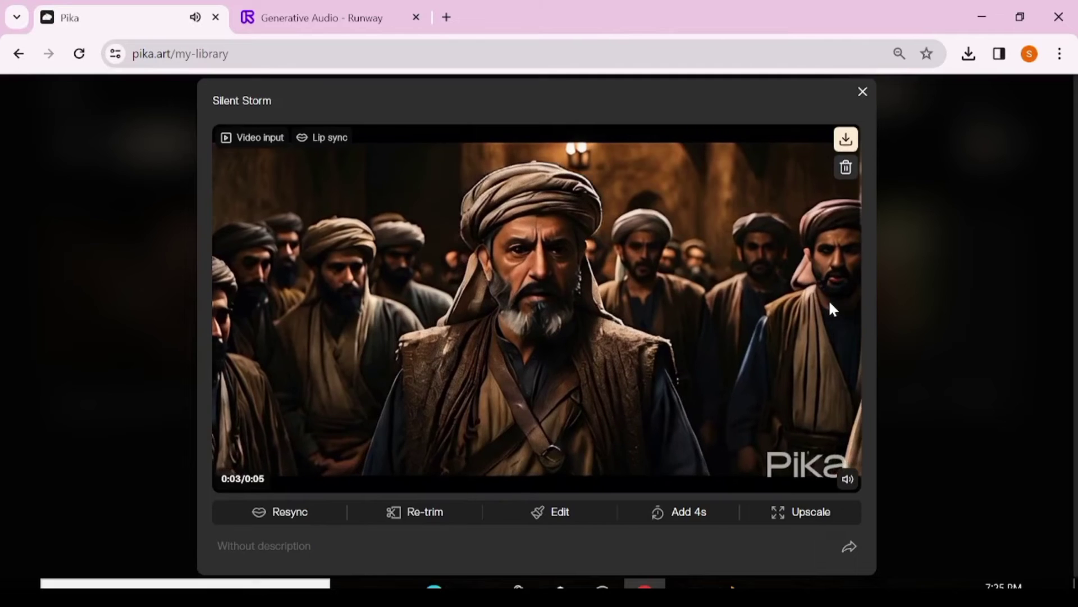
pyautogui.press('Escape')
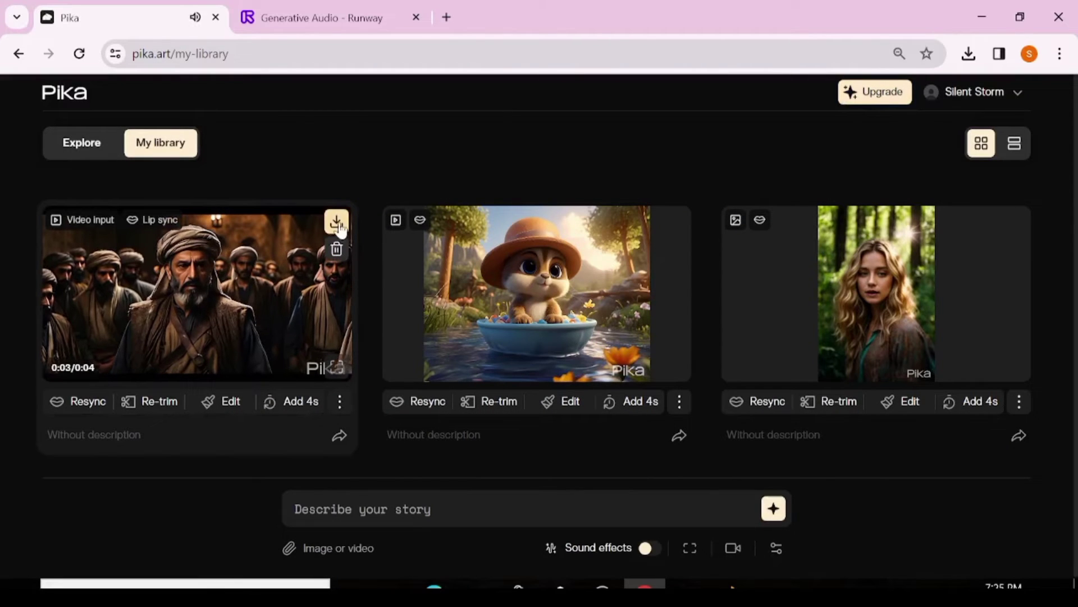
pyautogui.click(337, 223)
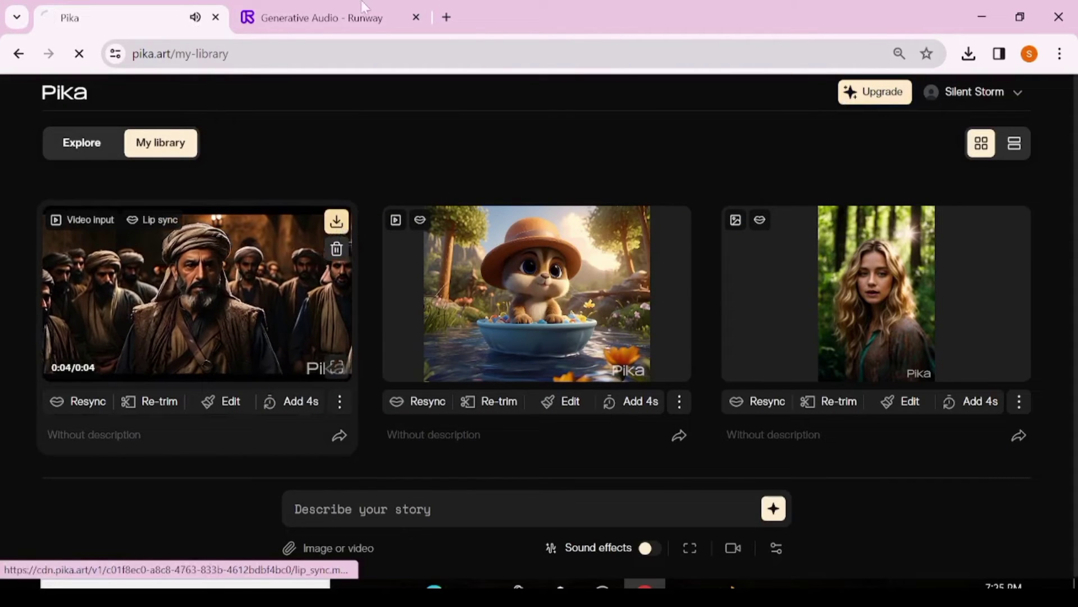
# Go to Runway to view the finished turbaned man lip-sync video
pyautogui.click(337, 20)
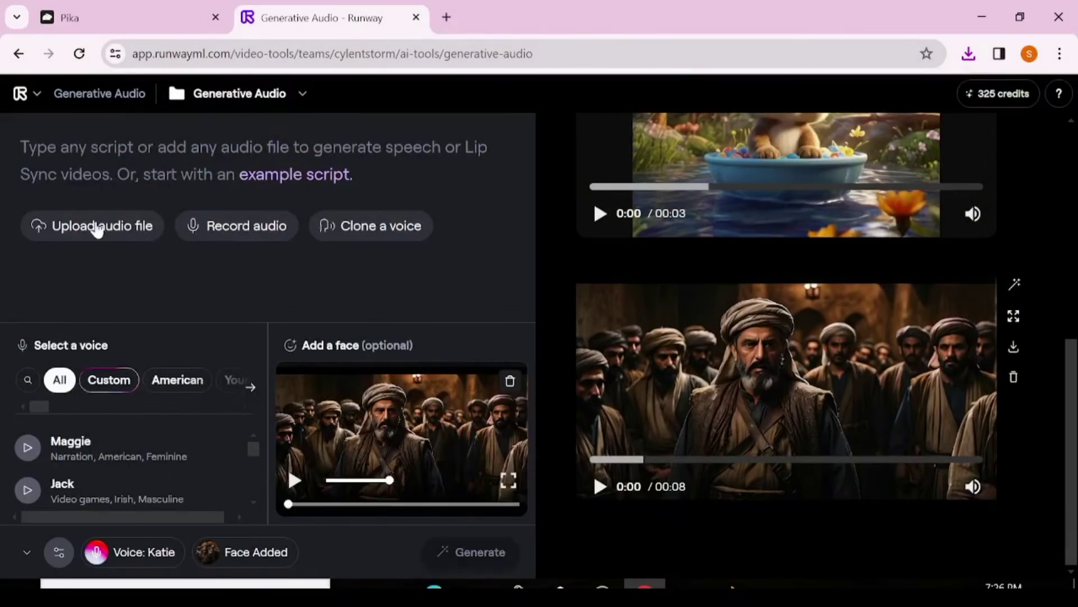
# Begin uploading a new audio file in Runway
pyautogui.click(94, 225)
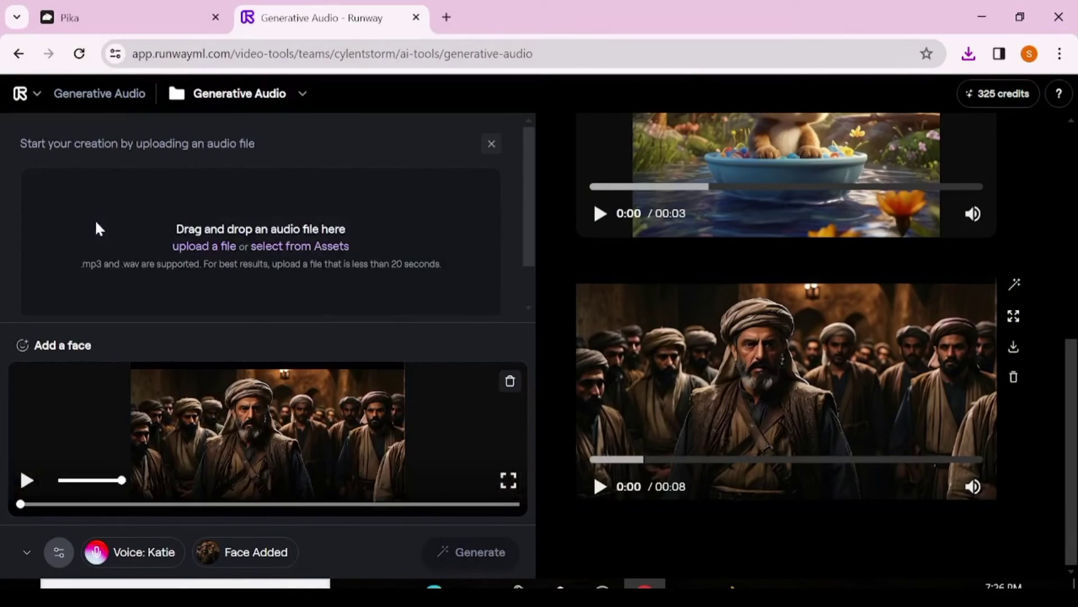
# Load stone age.mp3 as the Runway audio
pyautogui.click(198, 246)
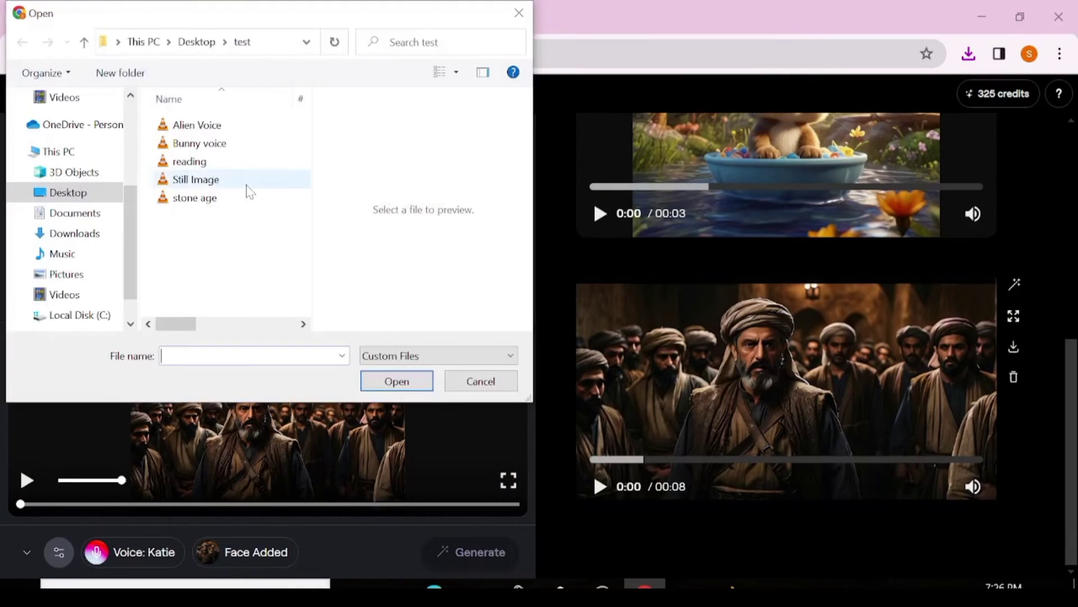
pyautogui.click(242, 198)
pyautogui.click(395, 381)
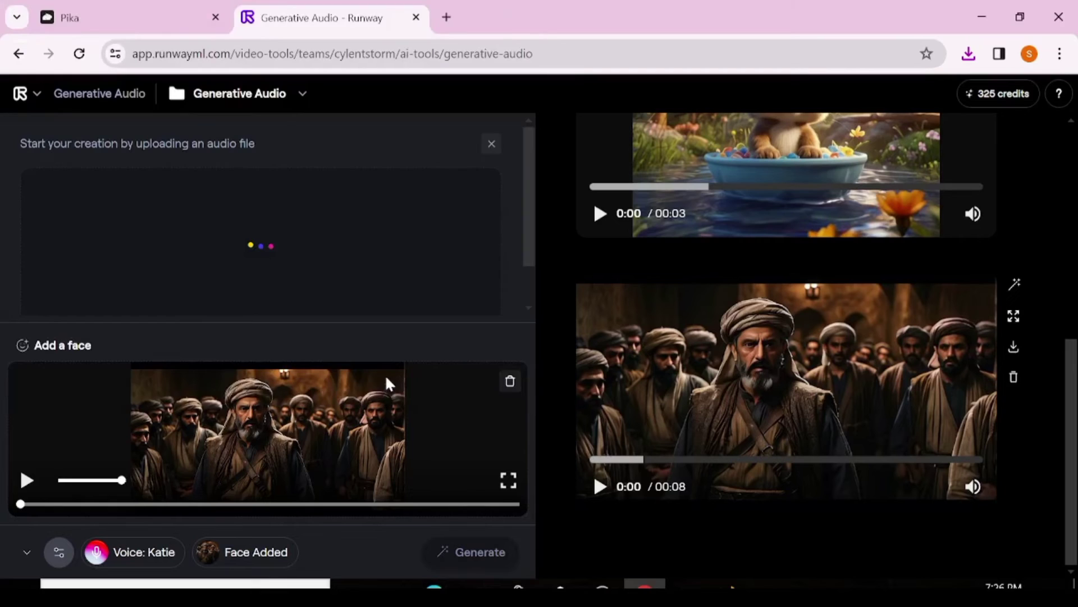
# Replace the face with the bearded robed man video (8bce9d05)
pyautogui.click(510, 381)
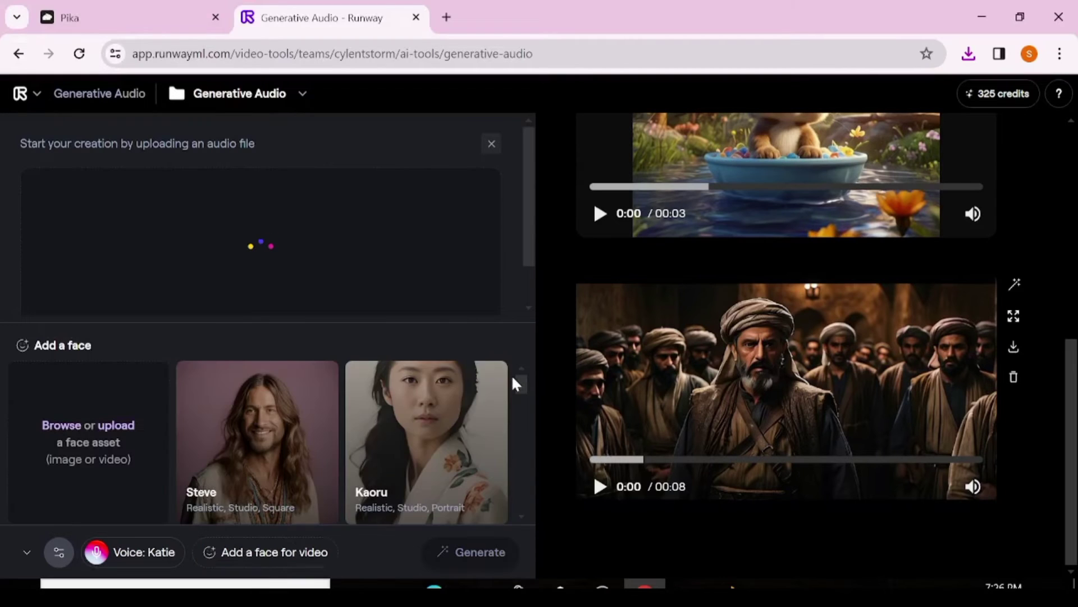
pyautogui.click(120, 427)
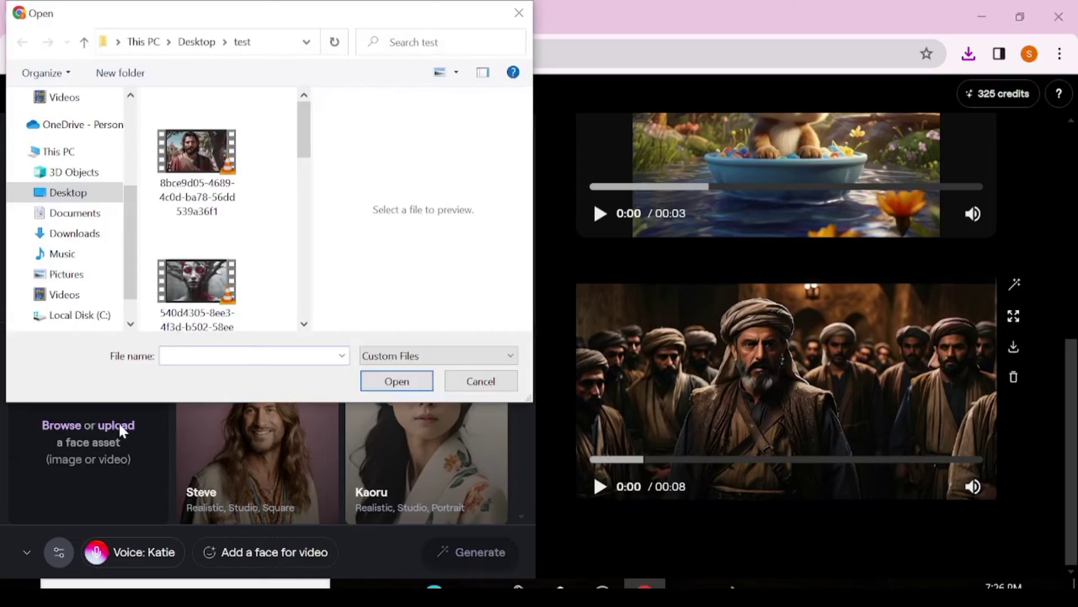
pyautogui.click(223, 168)
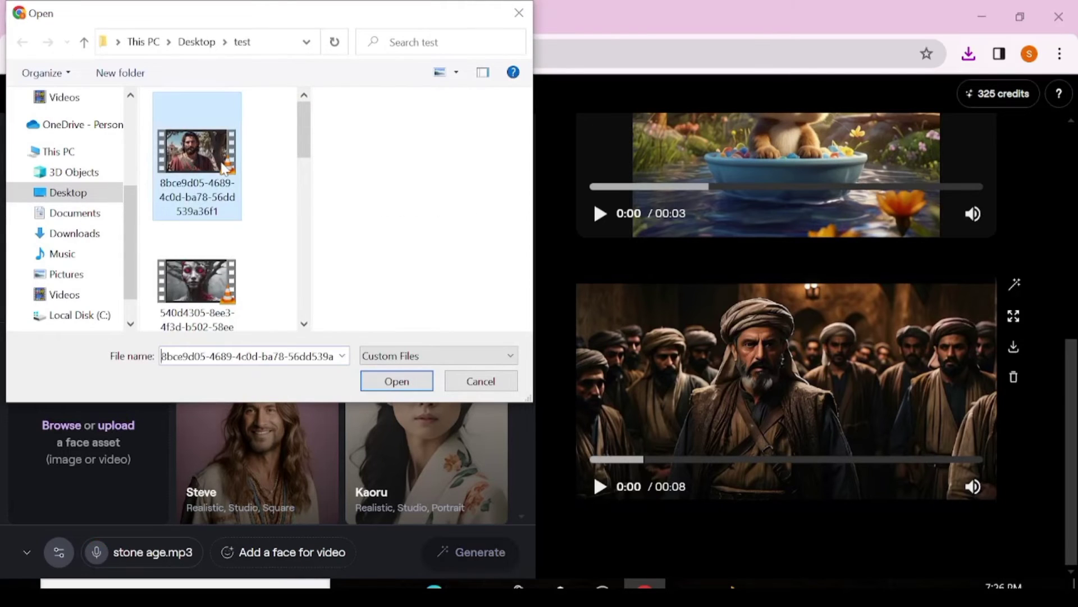
pyautogui.click(388, 380)
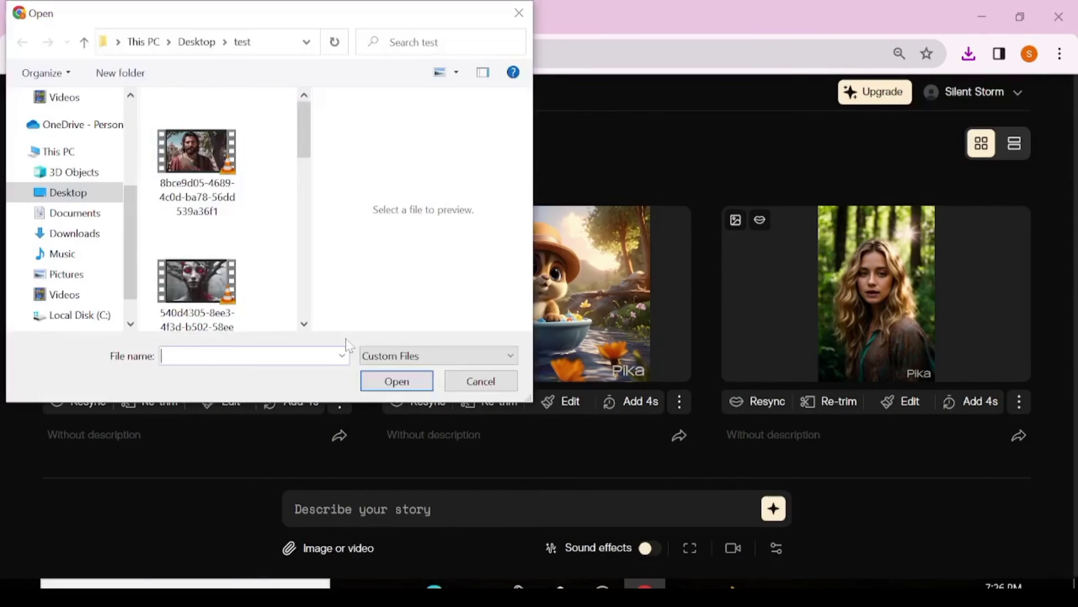
pyautogui.click(195, 163)
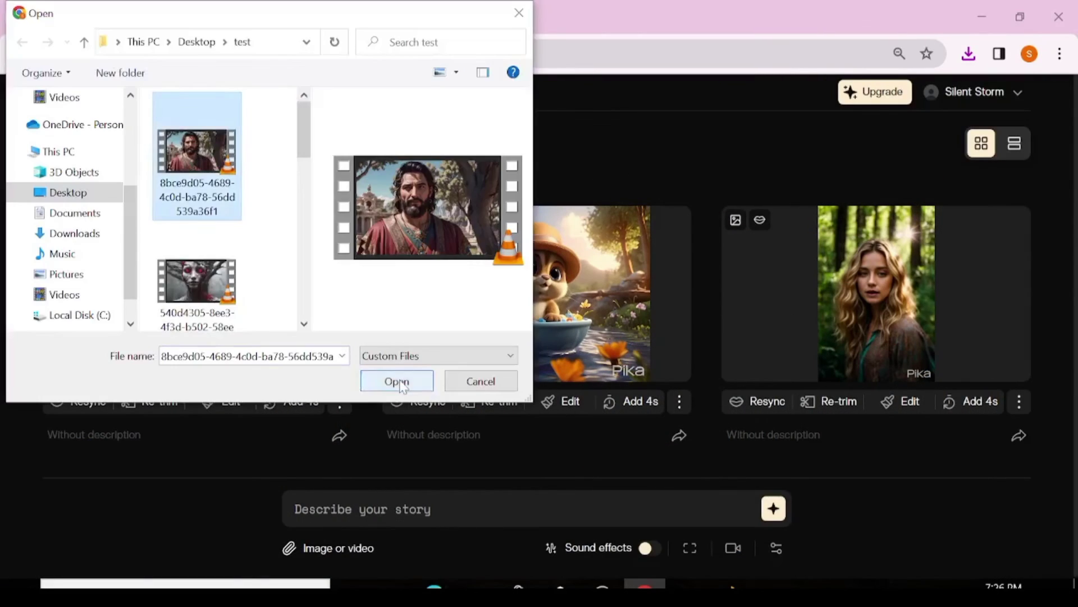
pyautogui.click(393, 380)
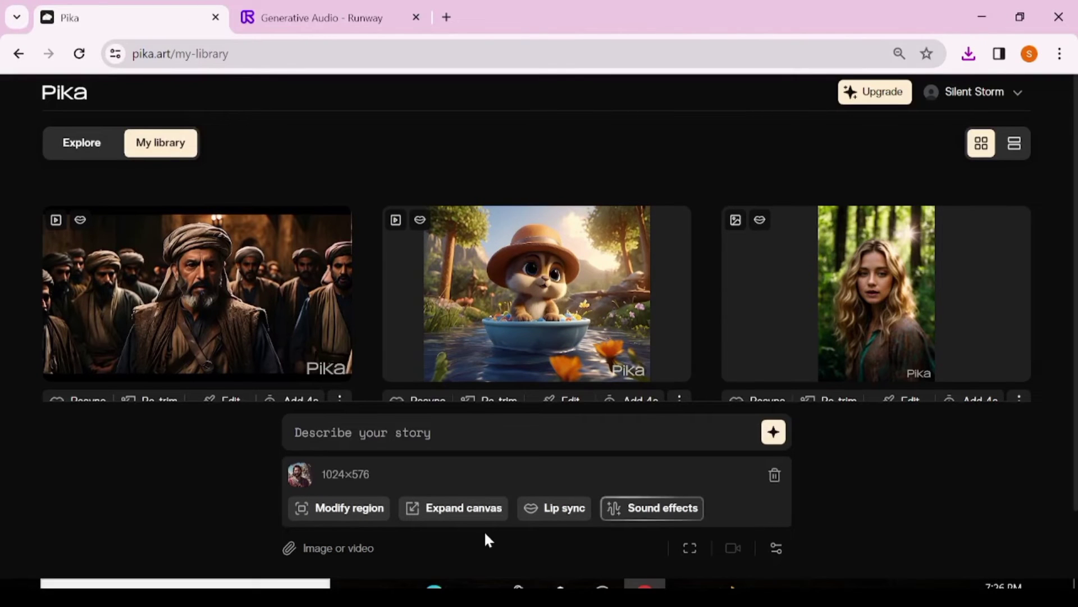
# Lip-sync Pika's bearded robed man clip to stone age.mp3 and generate it
pyautogui.click(556, 509)
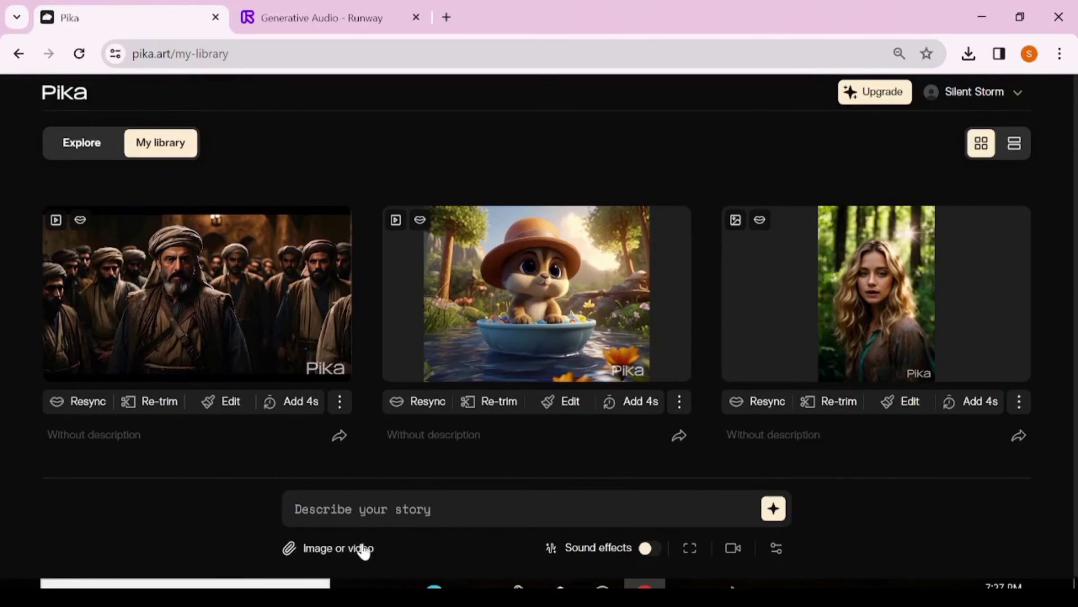
pyautogui.click(360, 548)
pyautogui.click(405, 382)
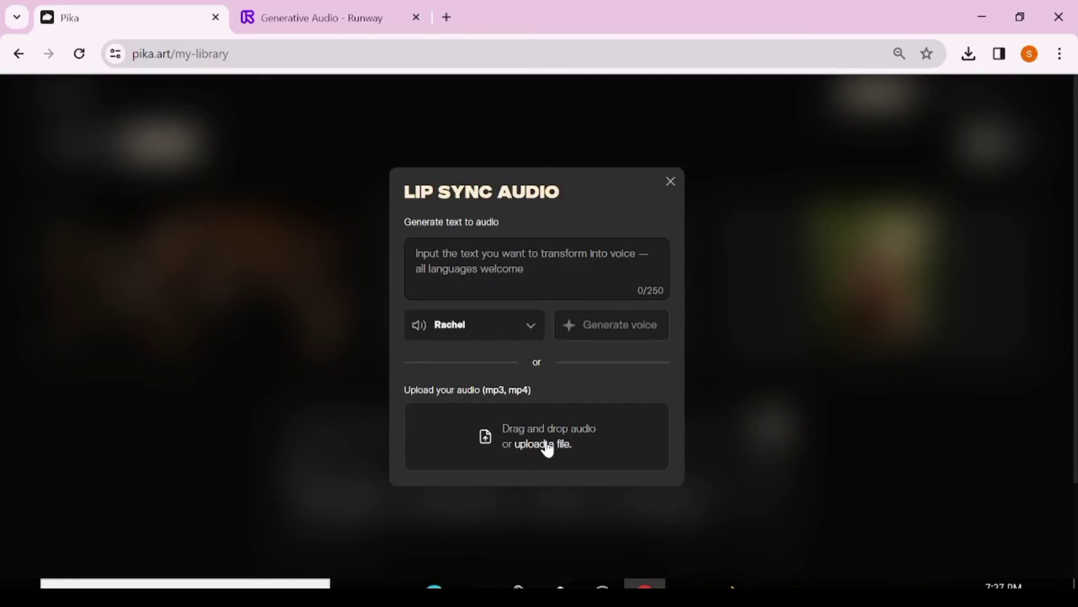
pyautogui.click(547, 444)
pyautogui.moveTo(304, 118); pyautogui.dragTo(303, 289)
pyautogui.doubleClick(197, 269)
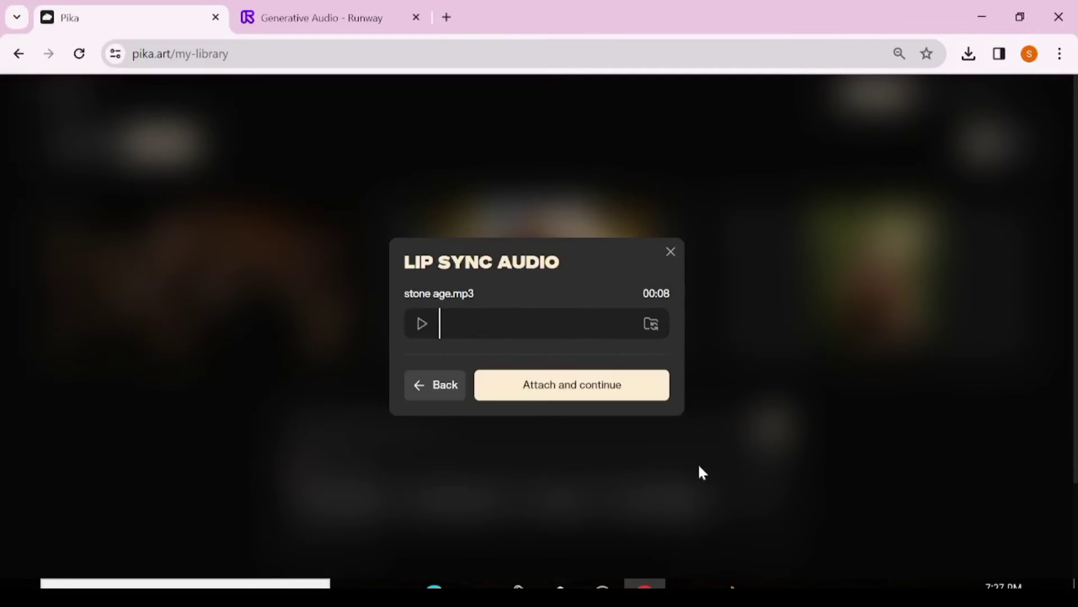
pyautogui.click(538, 385)
pyautogui.click(590, 556)
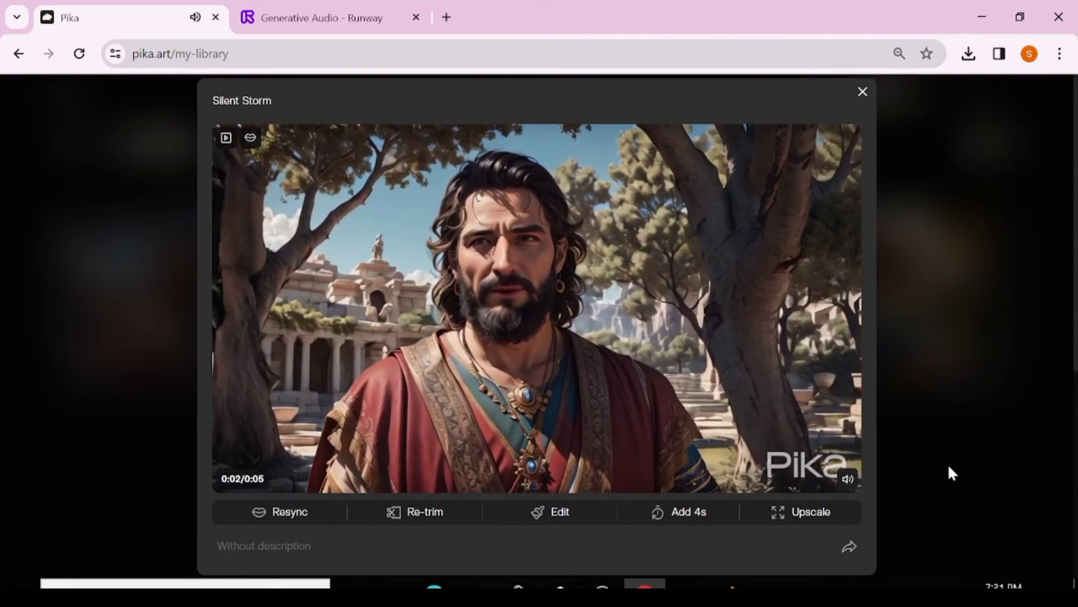
# Review and download Runway's 7-second bearded-man lip-sync, then select the red-eyed creature clip in Pika
pyautogui.click(948, 463)
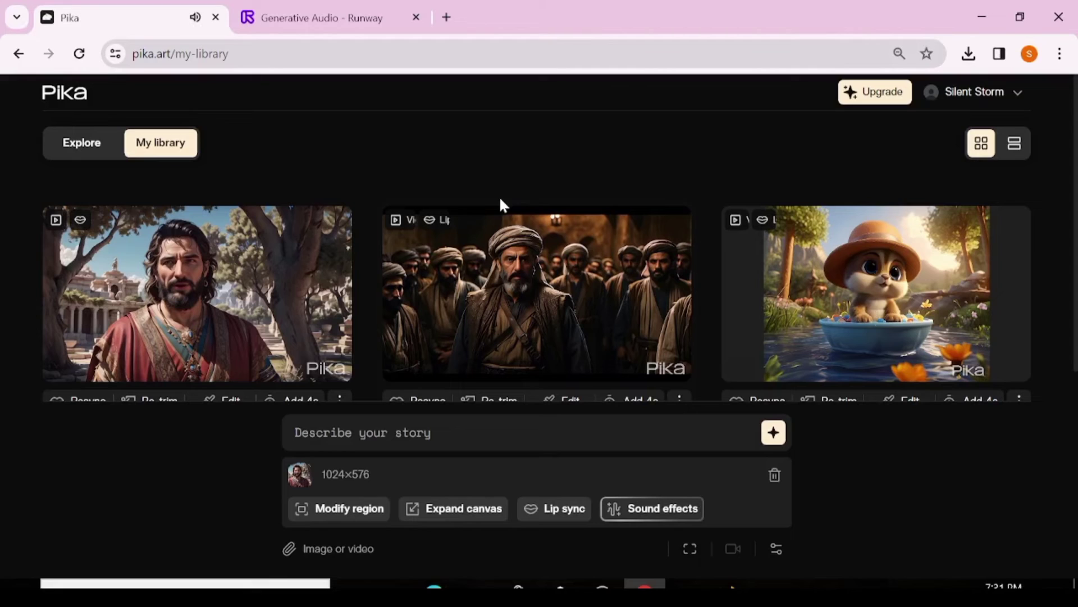
pyautogui.click(364, 22)
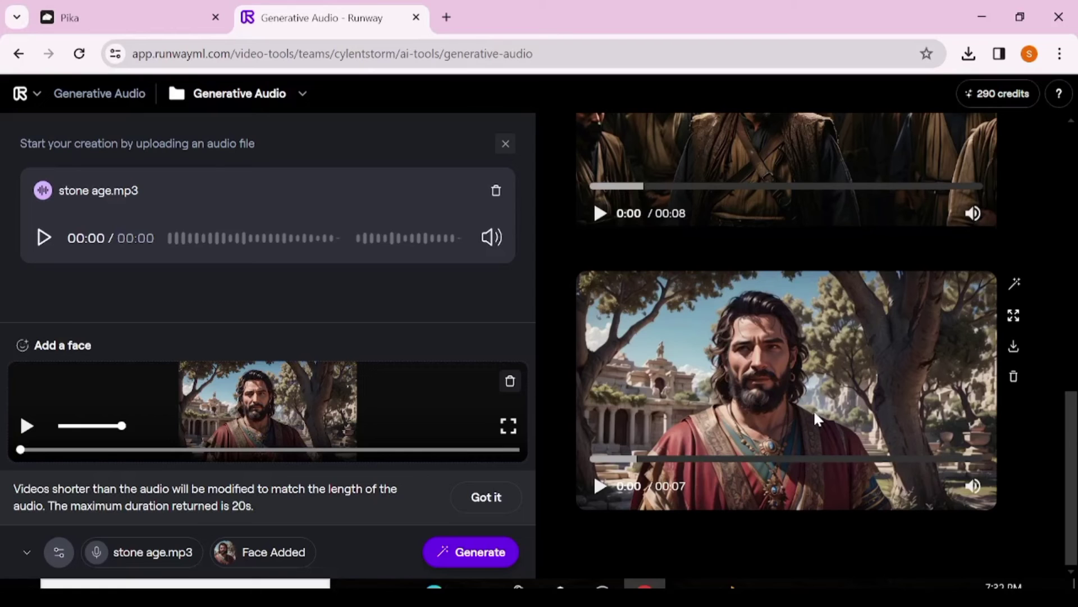
pyautogui.click(1013, 316)
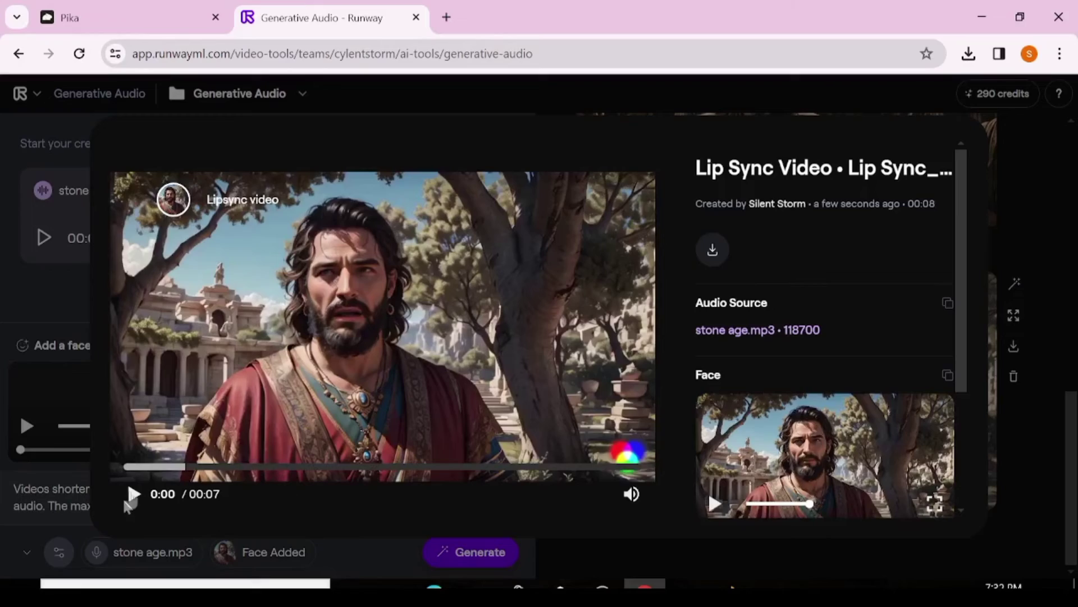
pyautogui.press('Escape')
pyautogui.click(1013, 346)
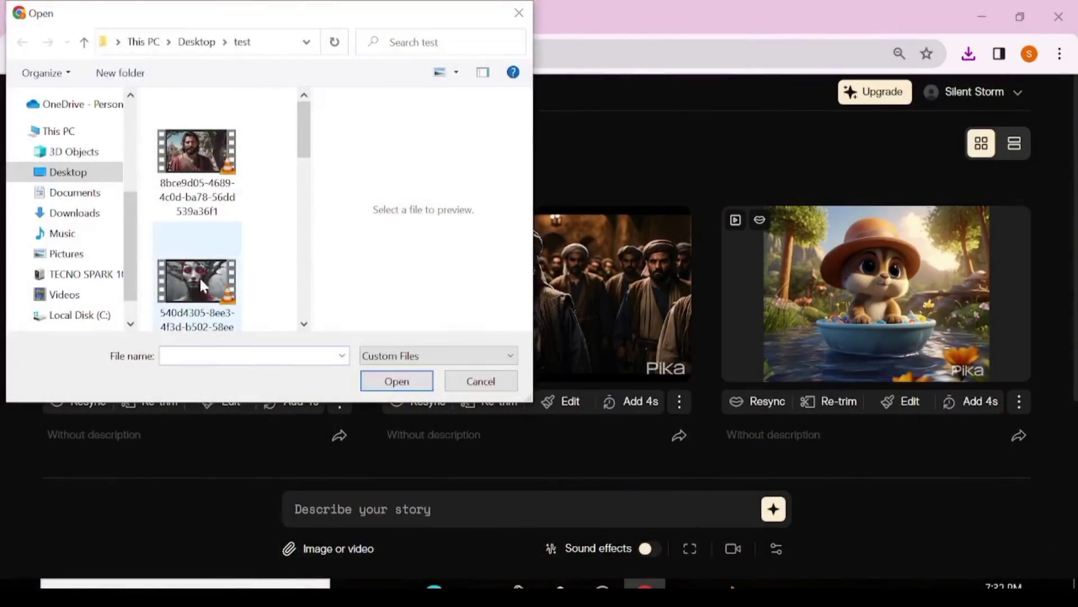
pyautogui.click(200, 276)
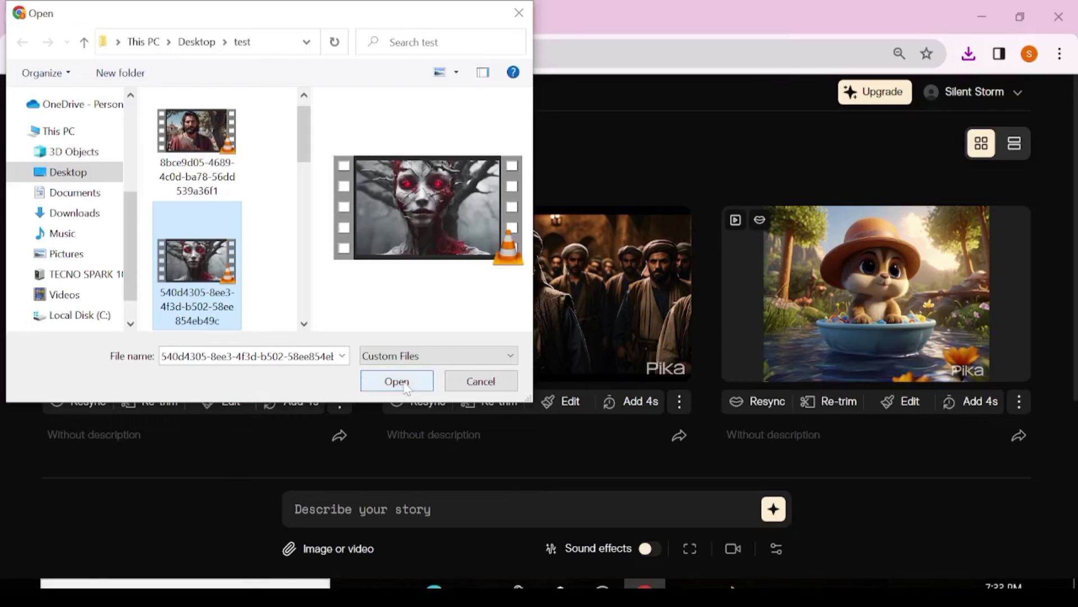
# Lip-sync the red-eyed creature video to the Alien Voice audio in Pika and generate it
pyautogui.click(432, 381)
pyautogui.click(563, 509)
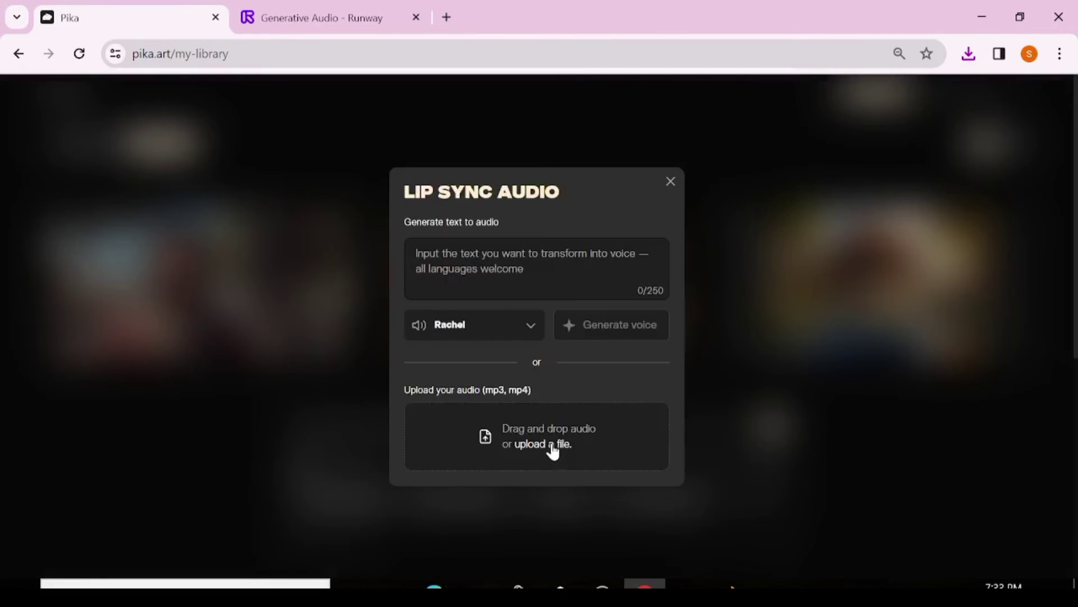
pyautogui.click(552, 444)
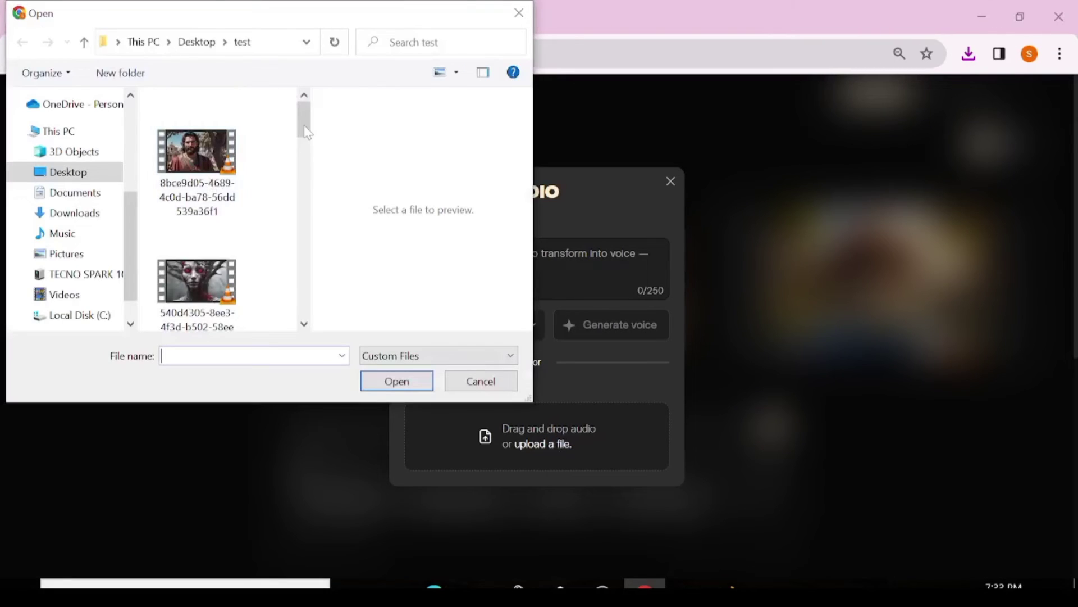
pyautogui.moveTo(304, 112); pyautogui.dragTo(304, 230)
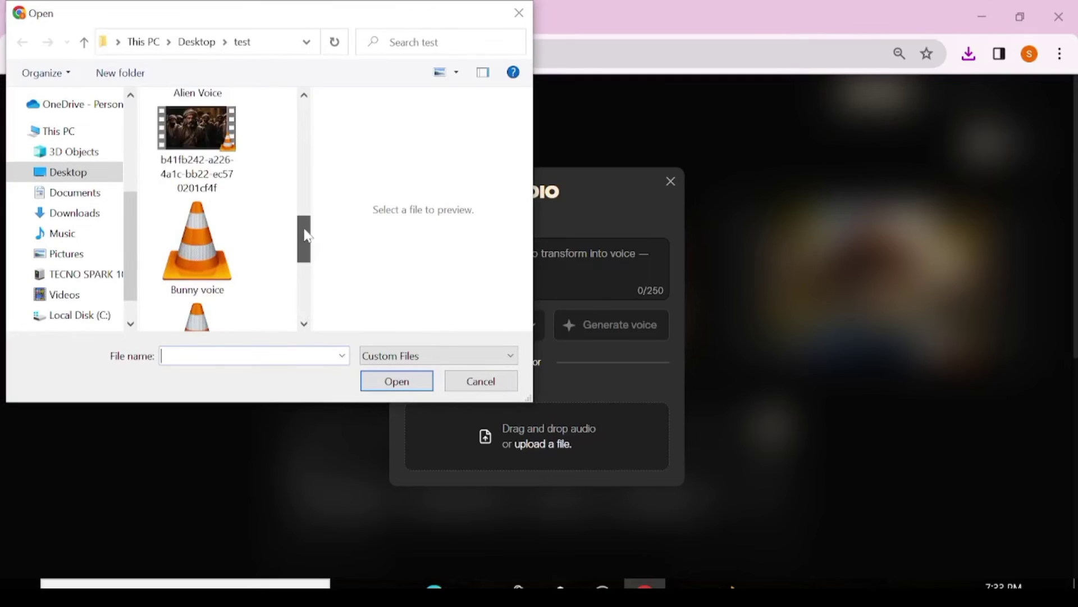
pyautogui.click(197, 105)
pyautogui.click(397, 381)
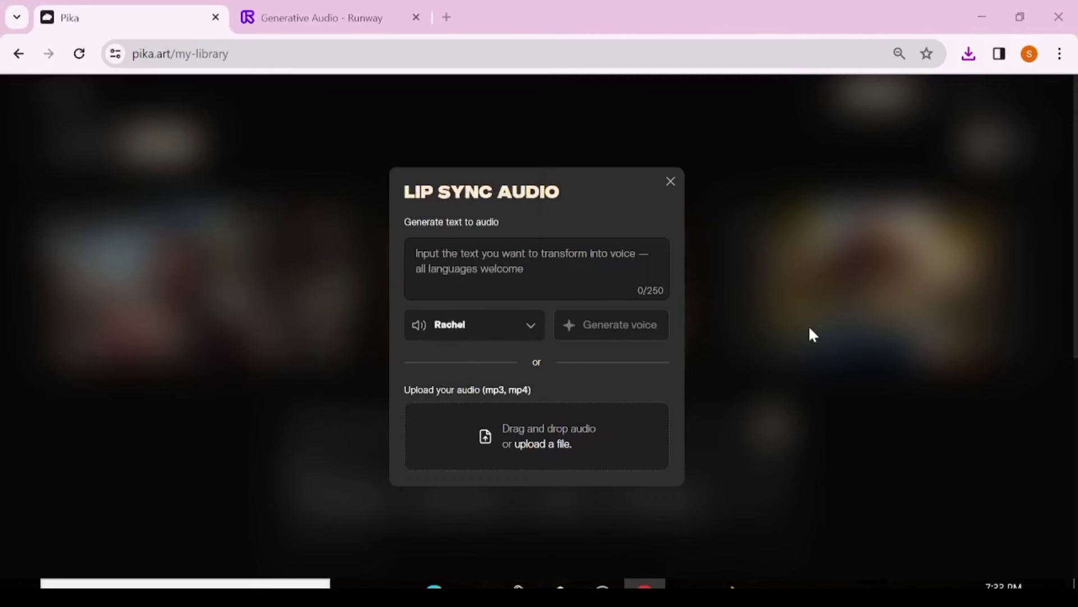
pyautogui.click(633, 389)
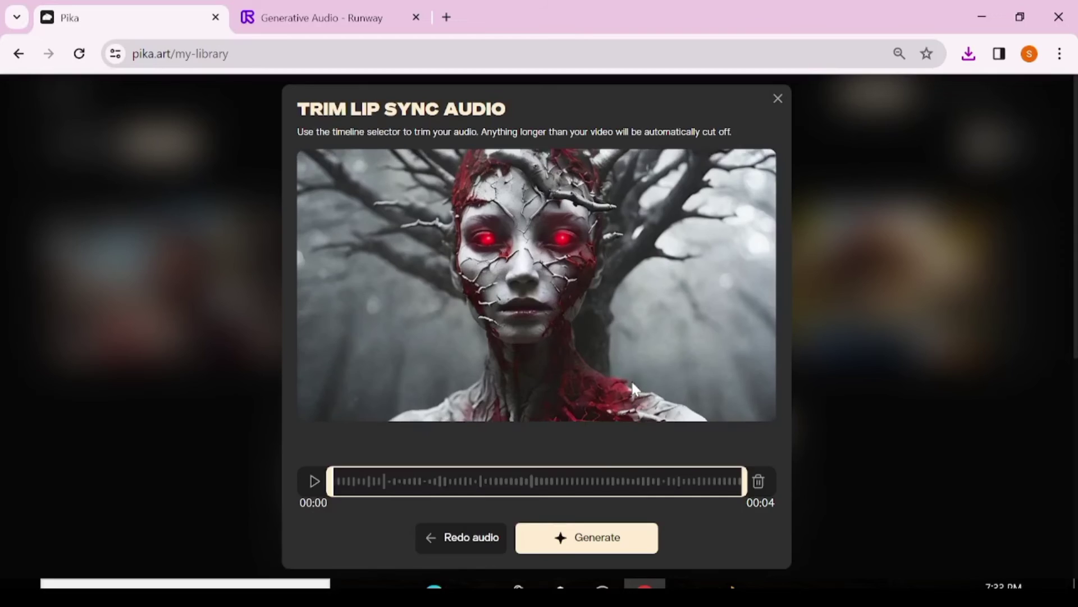
pyautogui.click(597, 543)
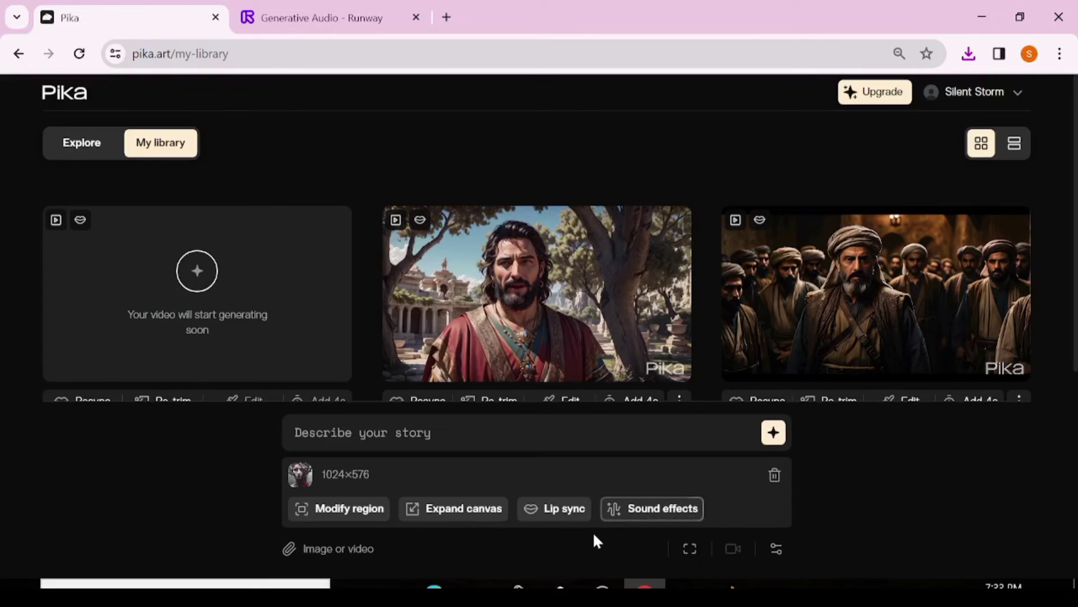
# Upload Alien Voice.mp3 as the new audio in Runway's Generative Audio
pyautogui.hotkey('ctrl', 'Tab')
pyautogui.click(109, 227)
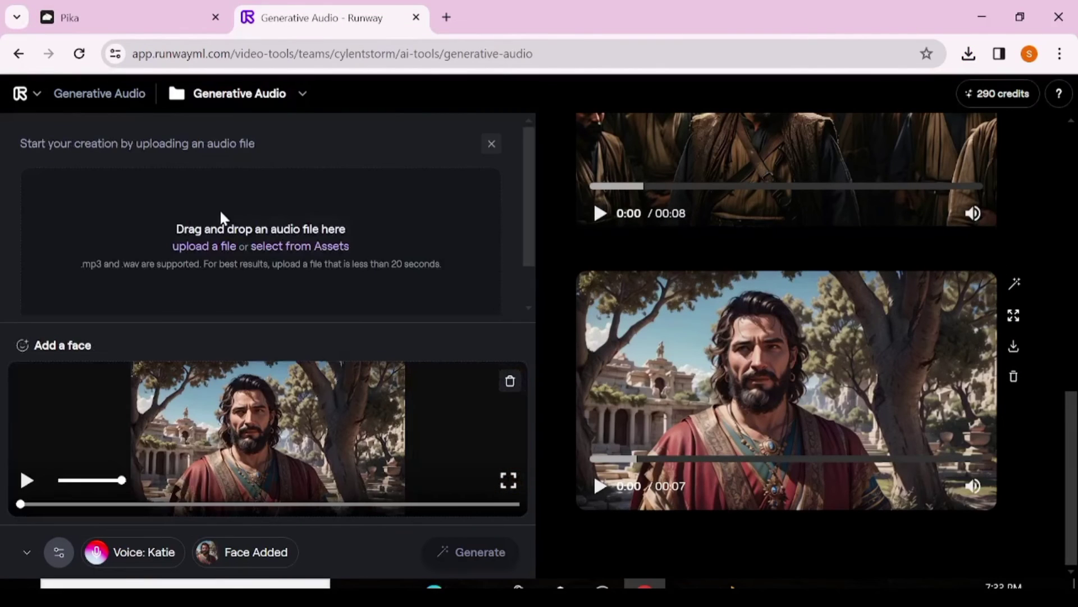
pyautogui.click(203, 248)
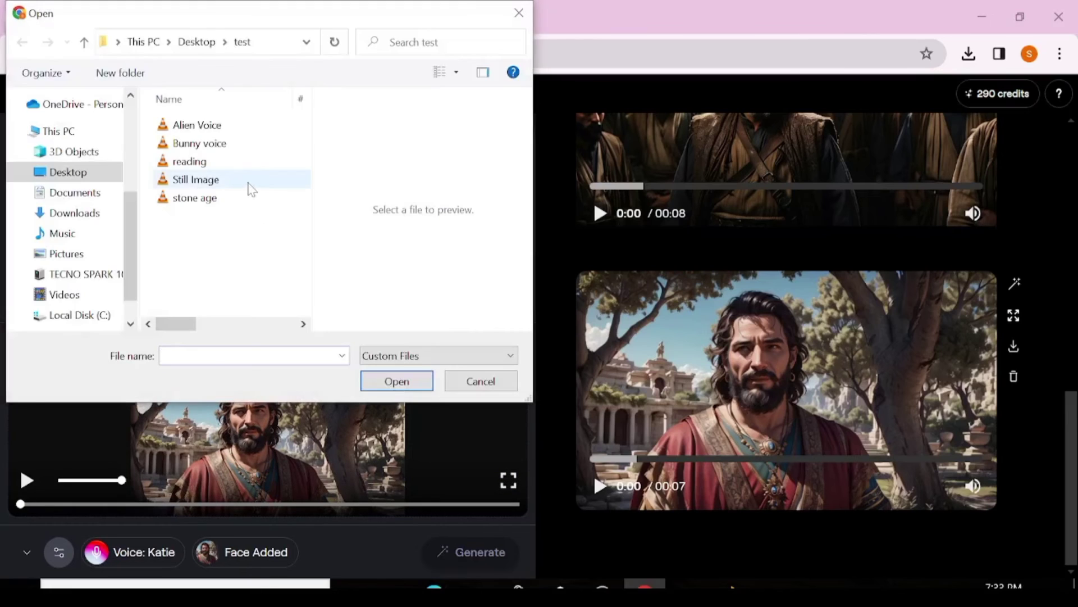
pyautogui.click(250, 125)
pyautogui.click(396, 380)
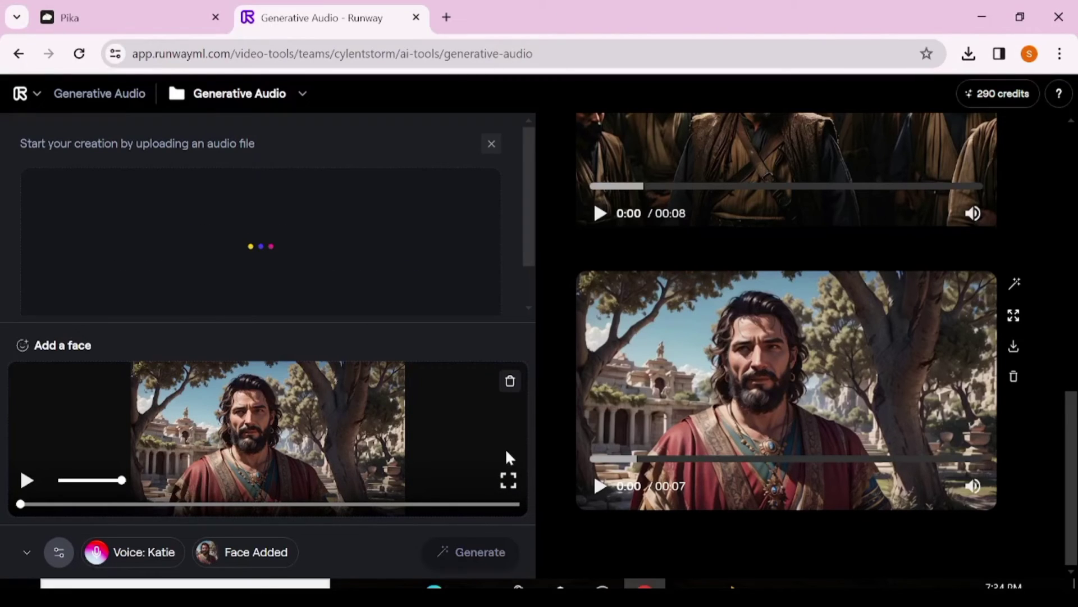
# Replace the bearded-man face with the red-eyed creature video and generate the lip-sync
pyautogui.click(510, 381)
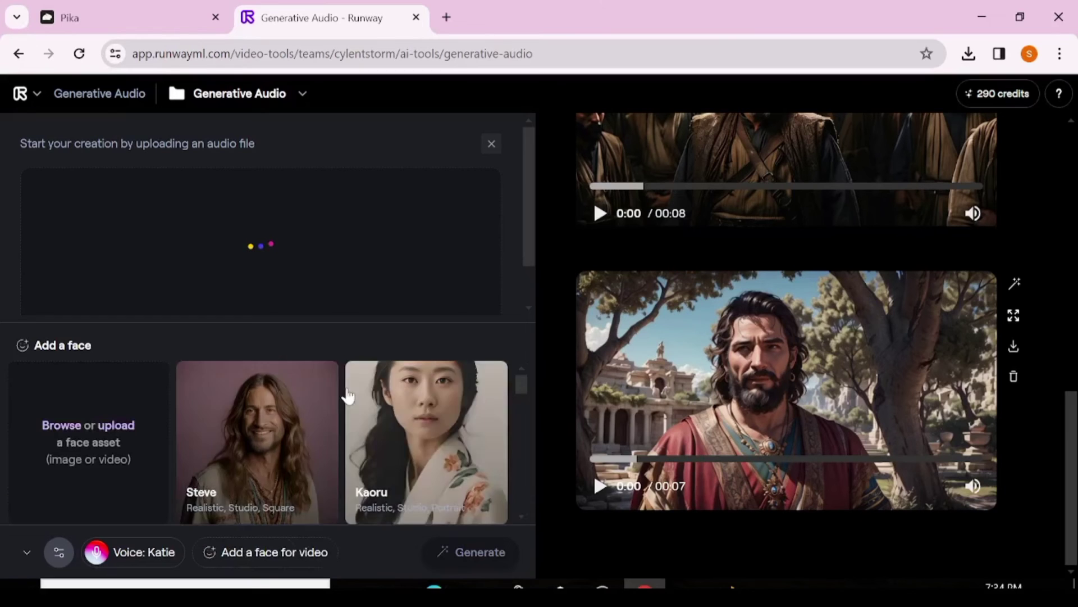
pyautogui.click(126, 427)
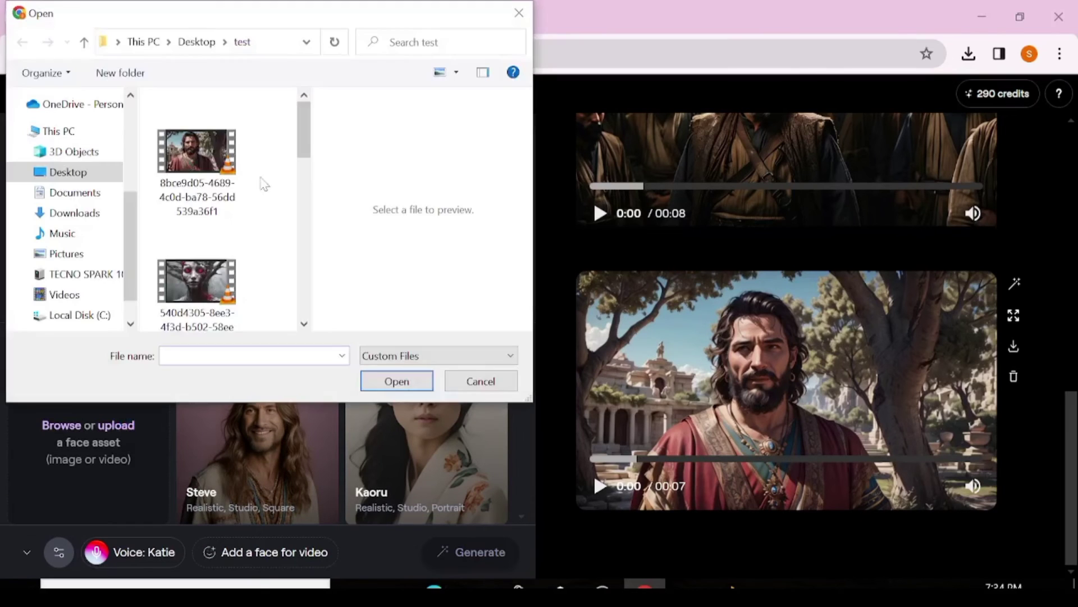
pyautogui.click(218, 283)
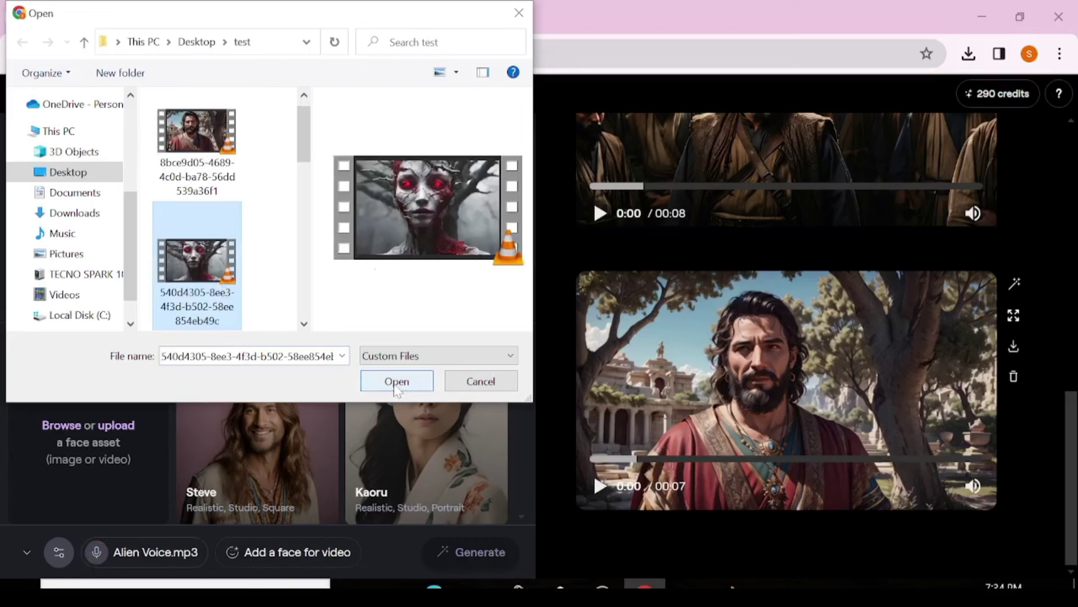
pyautogui.click(397, 382)
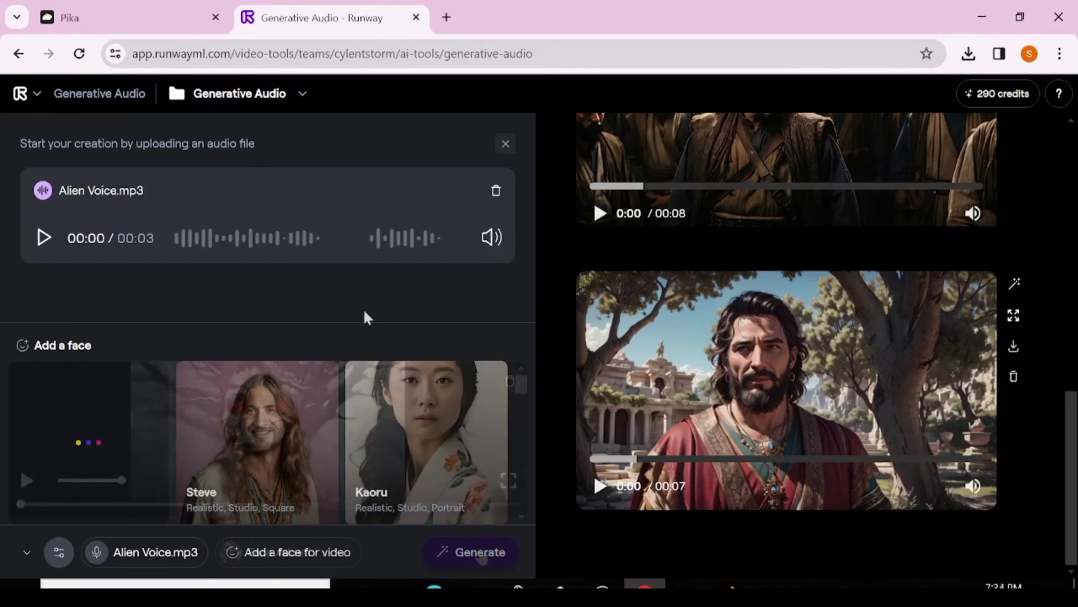
pyautogui.click(482, 554)
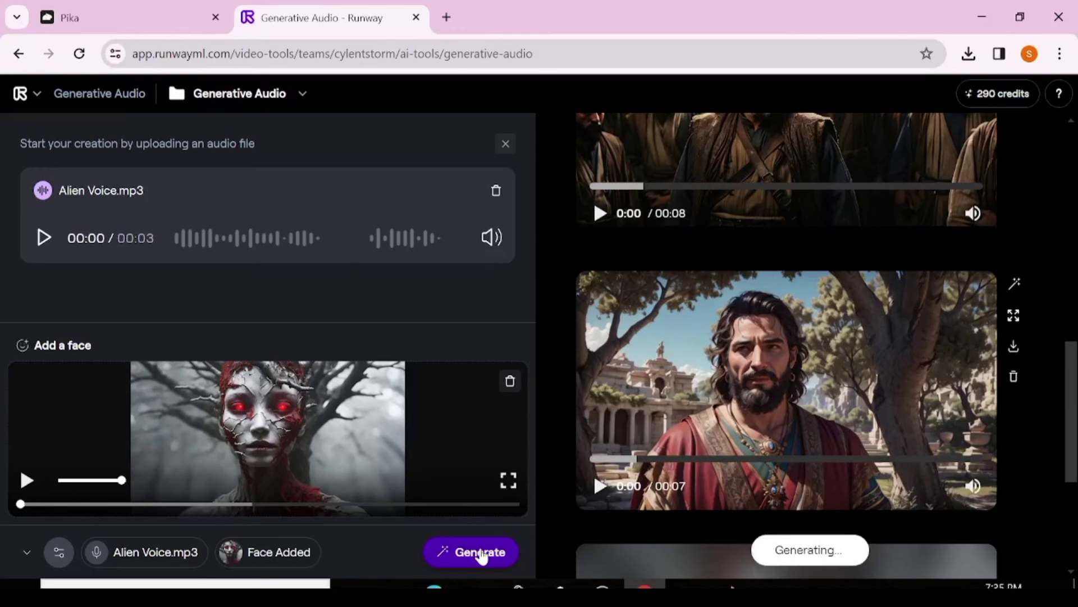
pyautogui.hotkey('ctrl', 'shift', 'Tab')
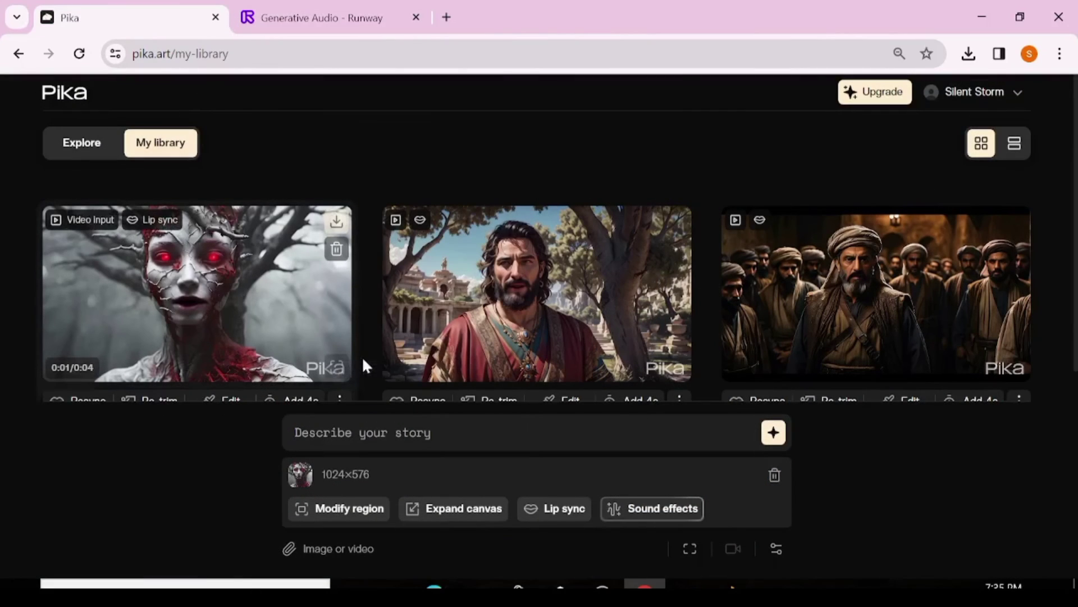
# Preview Pika's red-eyed creature lip-sync with sound on, then download it as an mp4
pyautogui.click(336, 369)
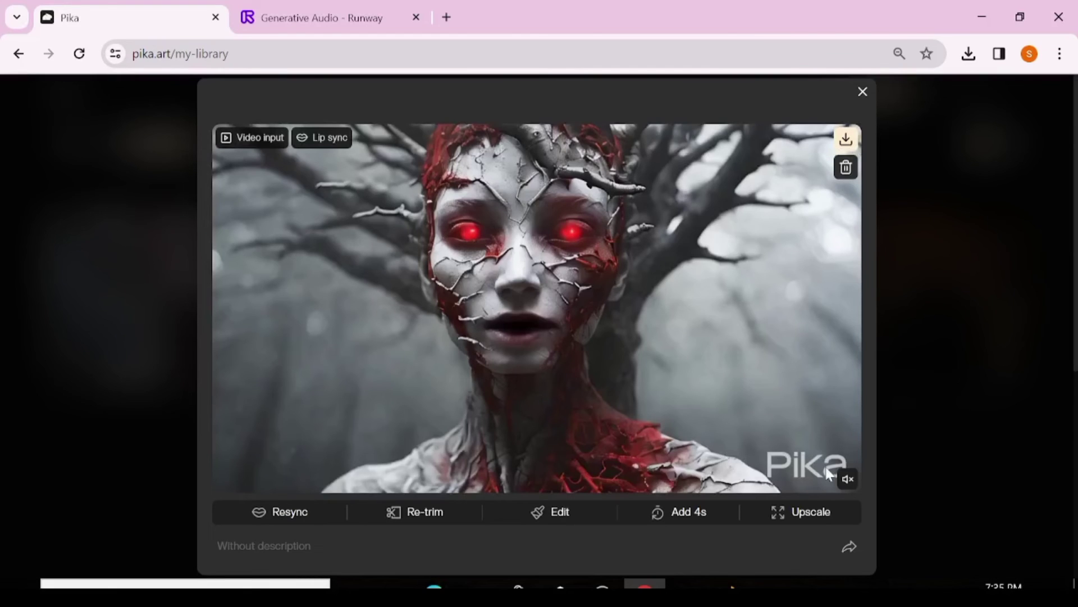
pyautogui.click(847, 479)
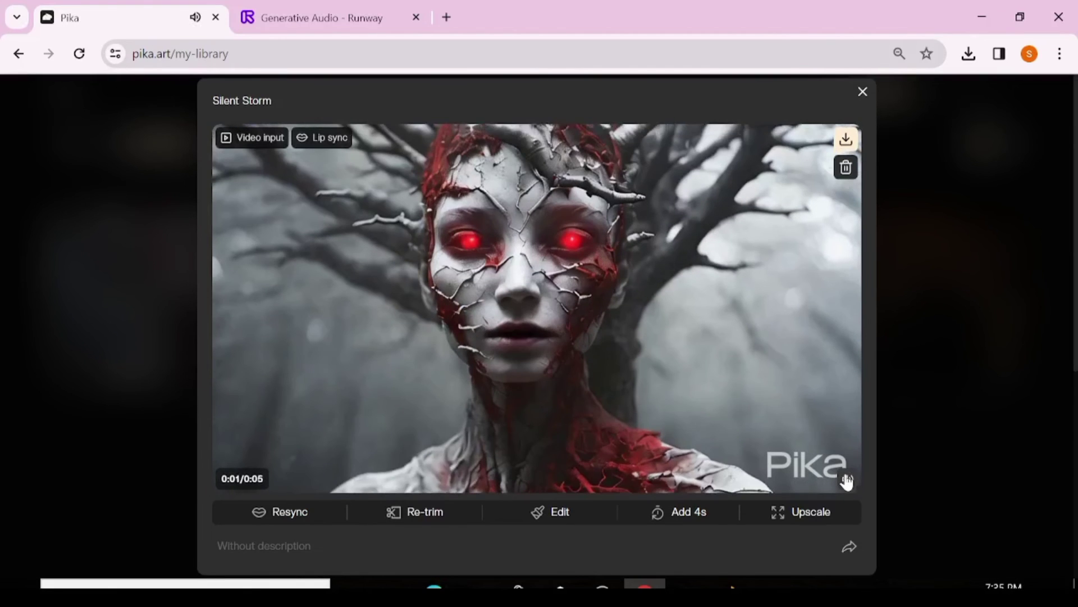
pyautogui.click(902, 288)
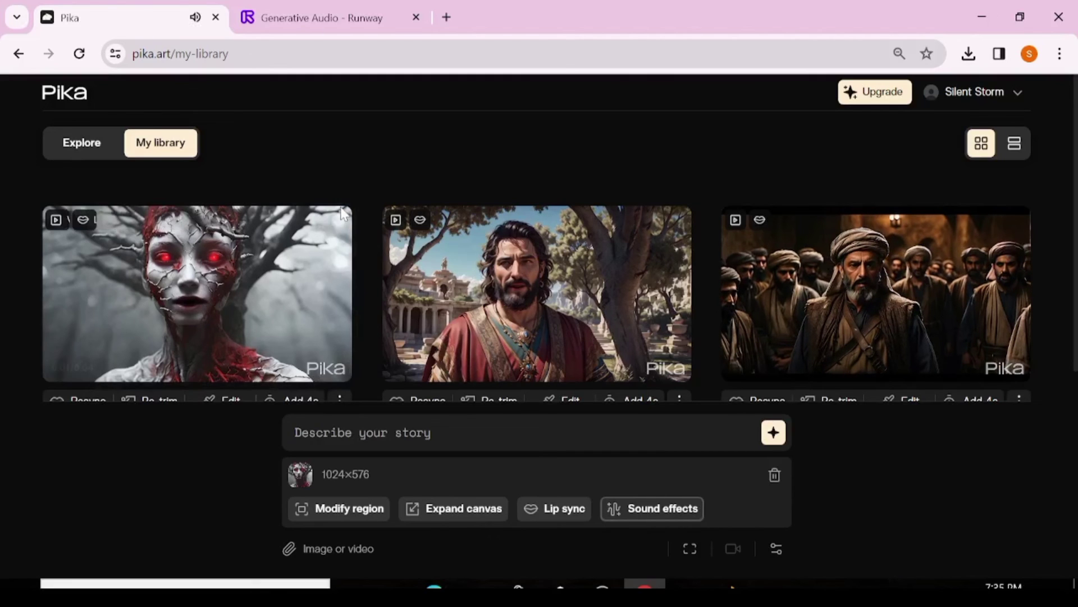
pyautogui.click(336, 222)
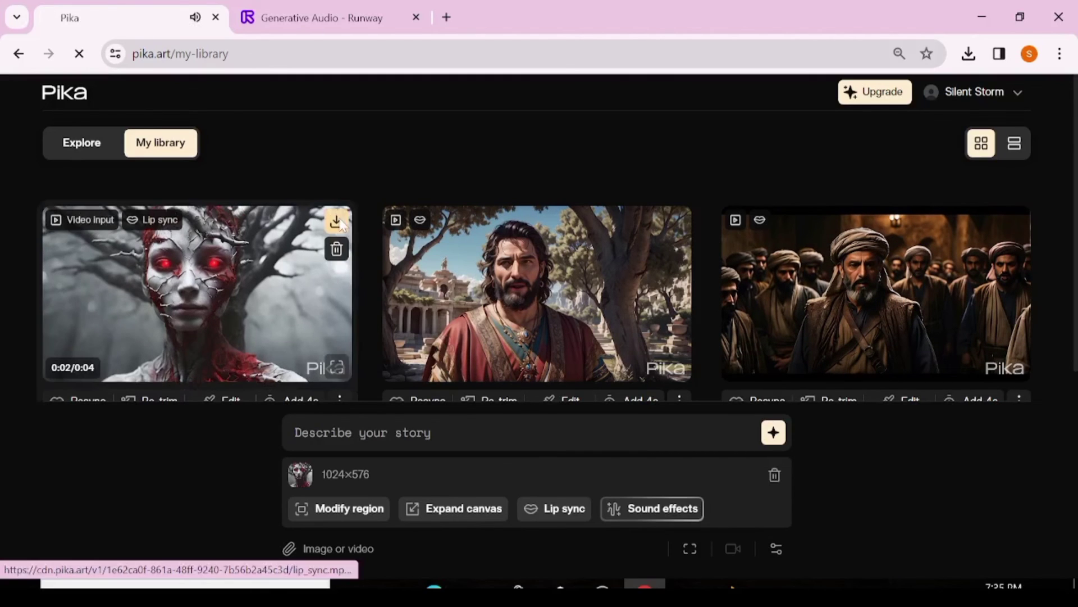
# Check Runway's creature lip-sync result, rejected for too much lighting change, and dismiss the downloads list
pyautogui.click(322, 25)
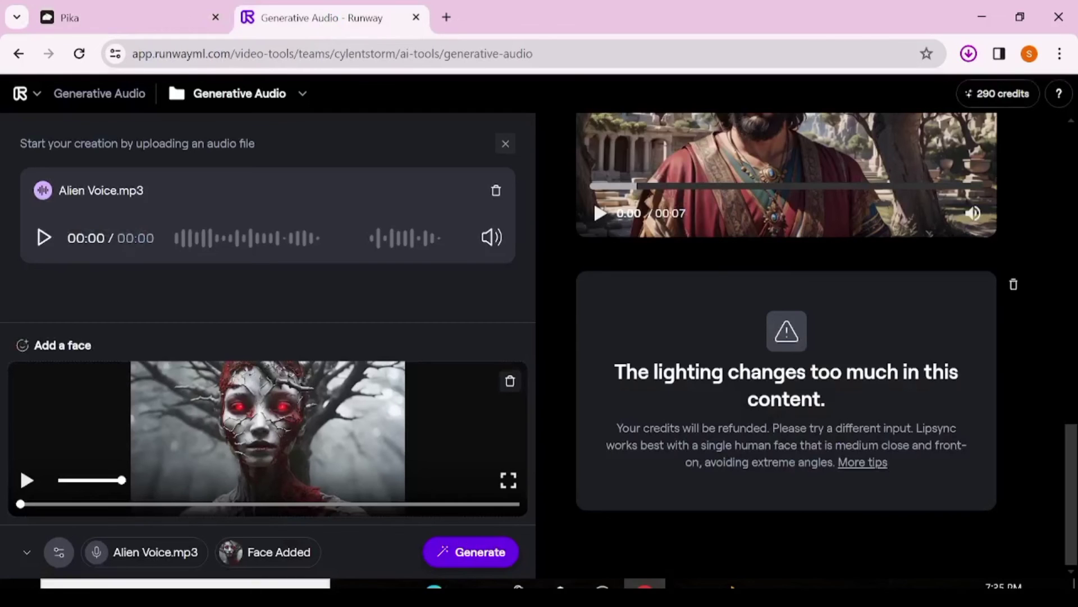
pyautogui.moveTo(645, 586)
pyautogui.click(905, 538)
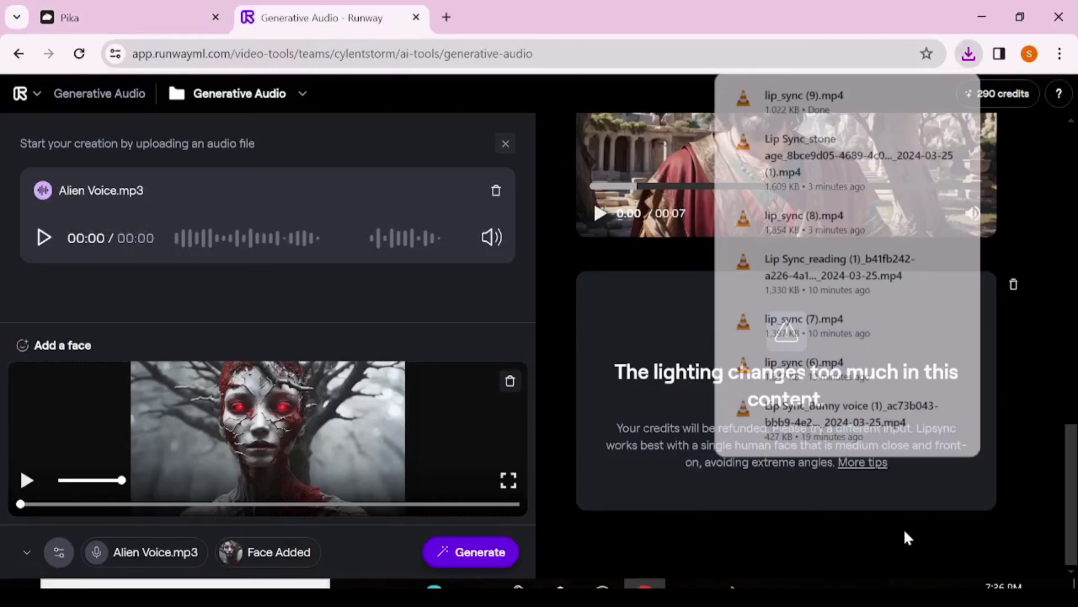